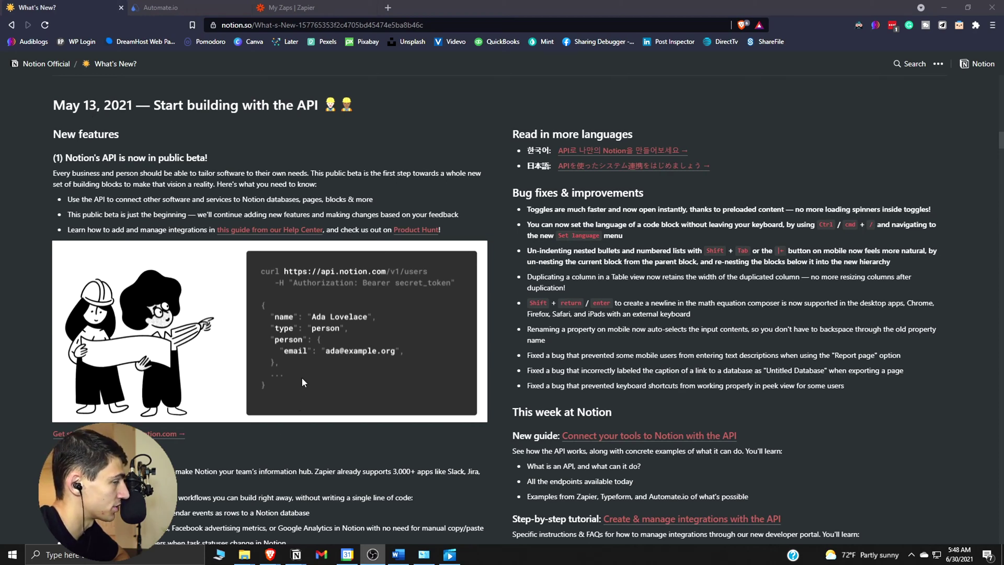
Scroll through the Notion Task / Event Calendar, then bring up Google Calendar.
key(alt+Tab)
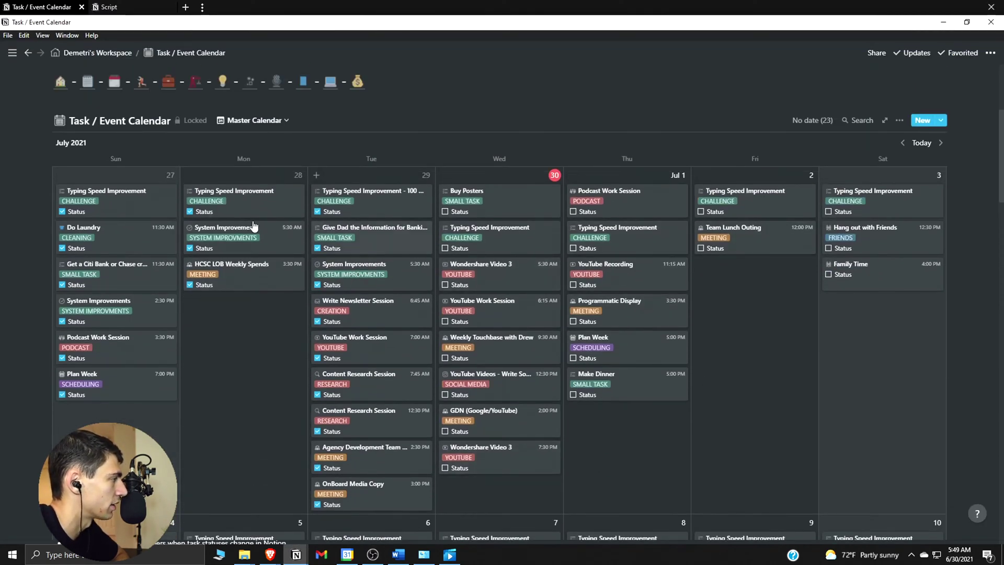
scroll(184, 332, down, 1)
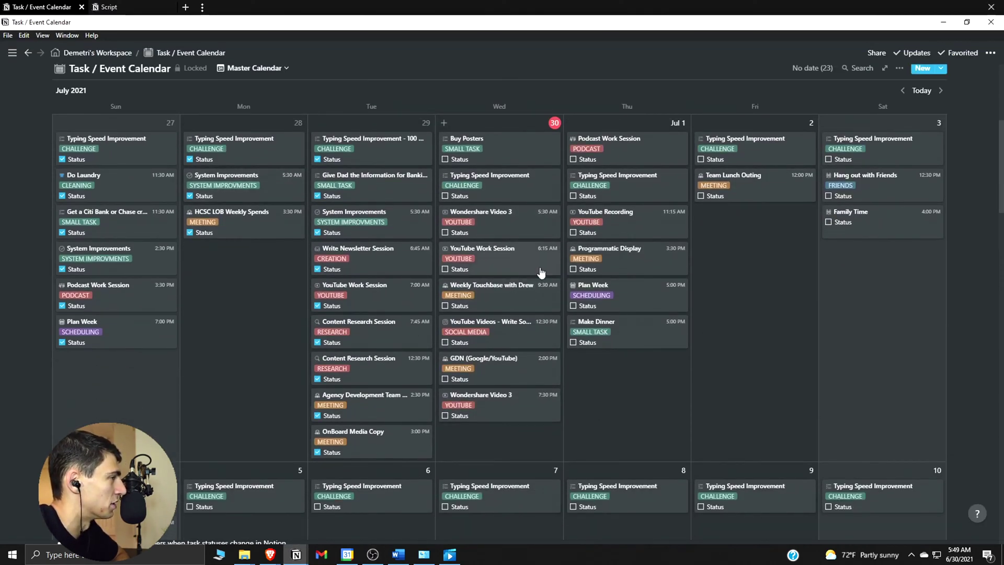
click(354, 559)
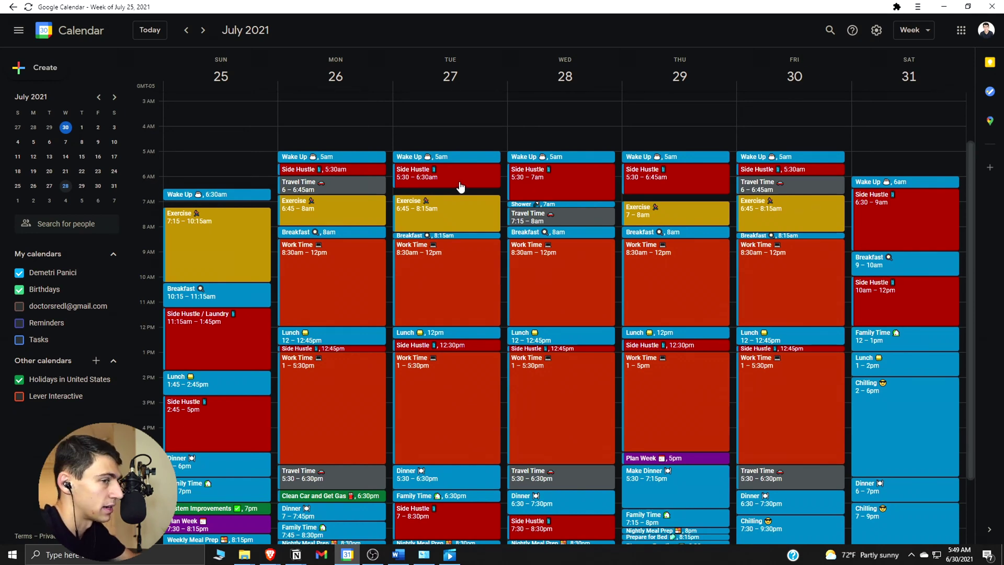
Review June 2021 in the Notion calendar, then return to Google Calendar's July 25–31 week.
key(alt+Tab)
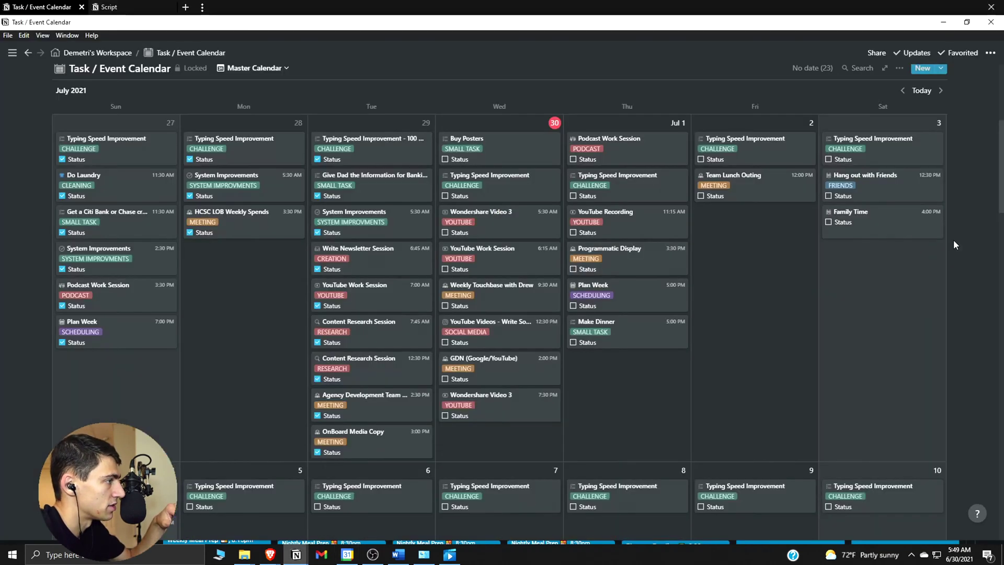
click(903, 143)
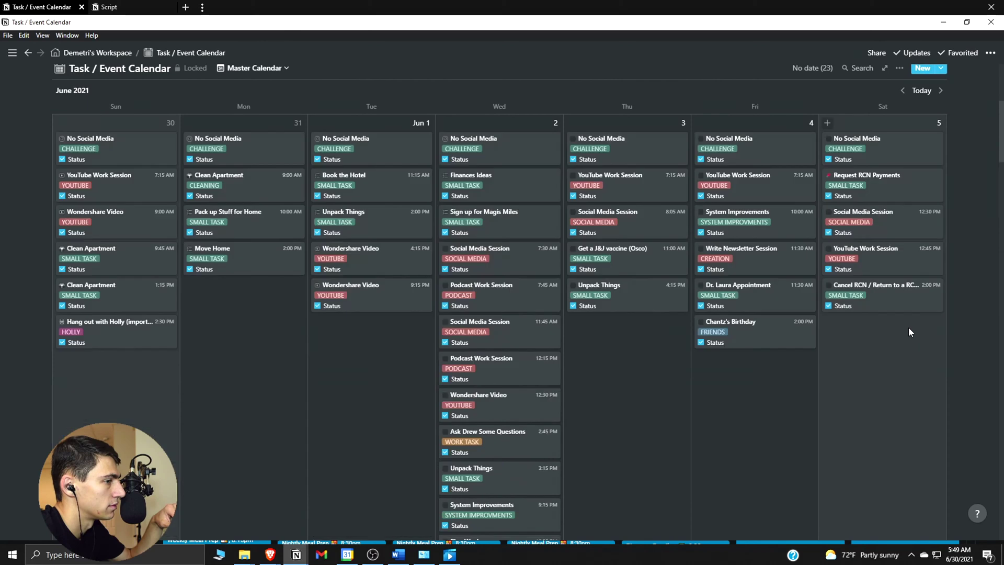
scroll(888, 260, down, 10)
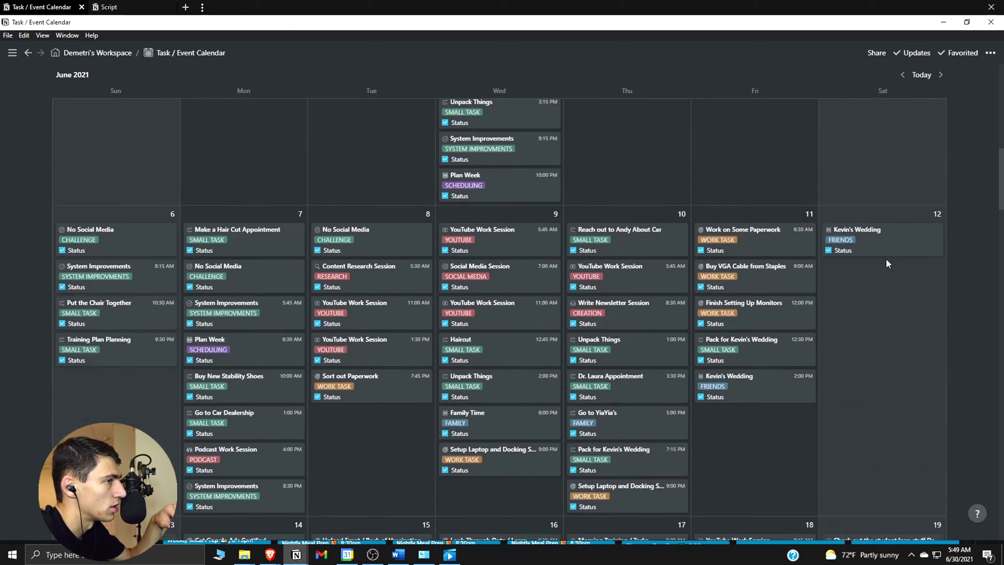
scroll(887, 267, down, 7)
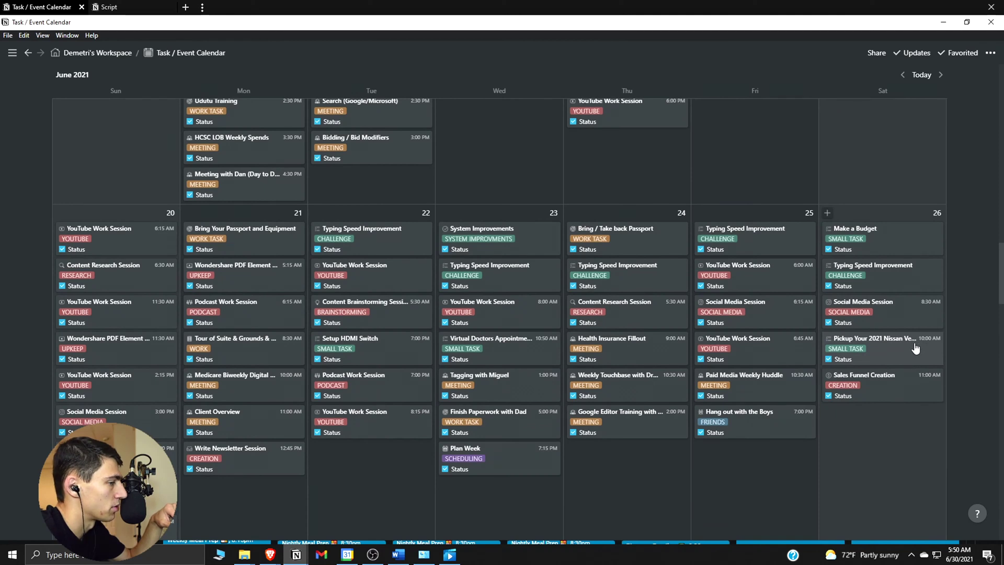
key(alt+Tab)
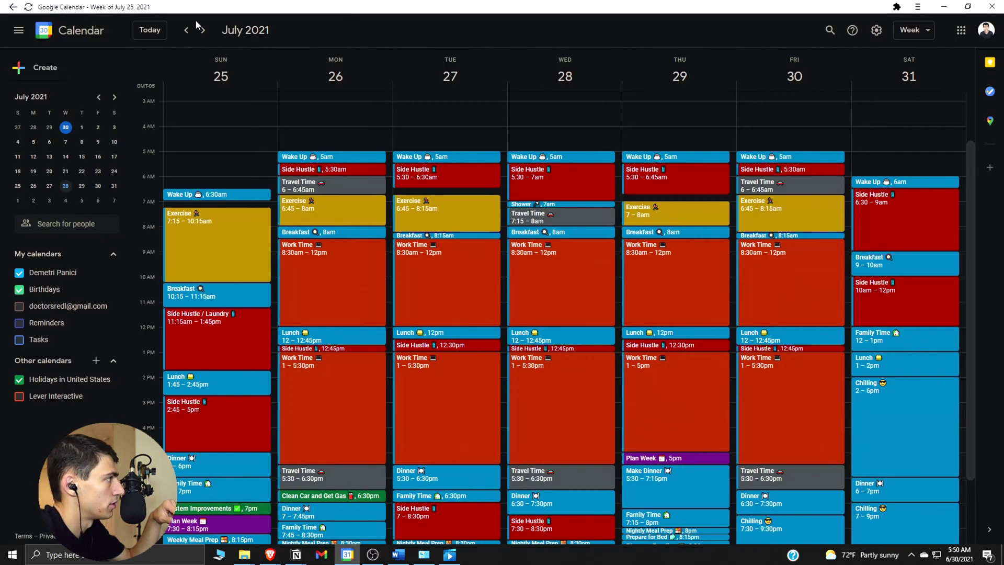
Page Google Calendar back to June 20–26, then forward to the July 4–10 week.
click(186, 30)
click(187, 30)
click(187, 31)
click(187, 30)
click(187, 30)
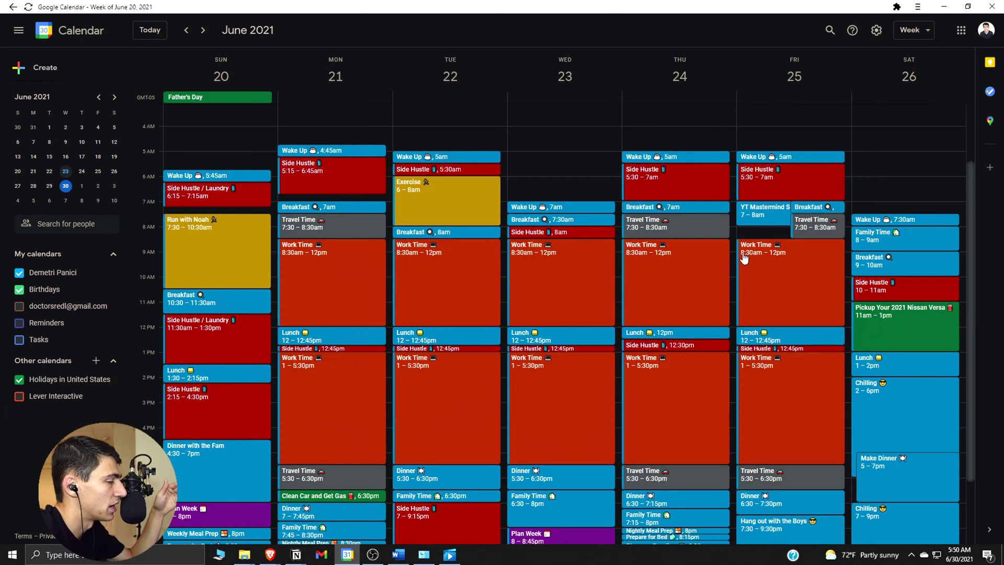
click(147, 31)
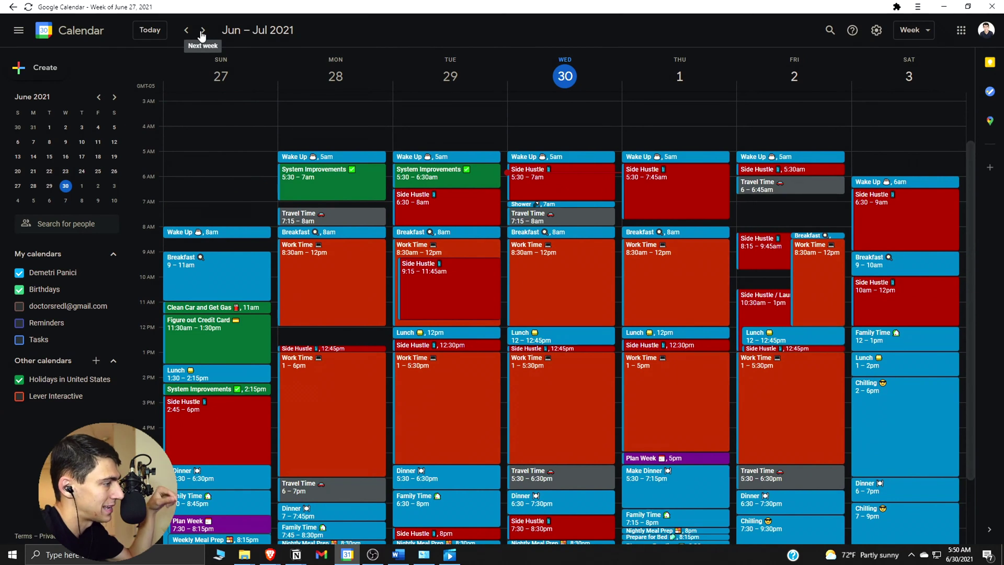
click(207, 33)
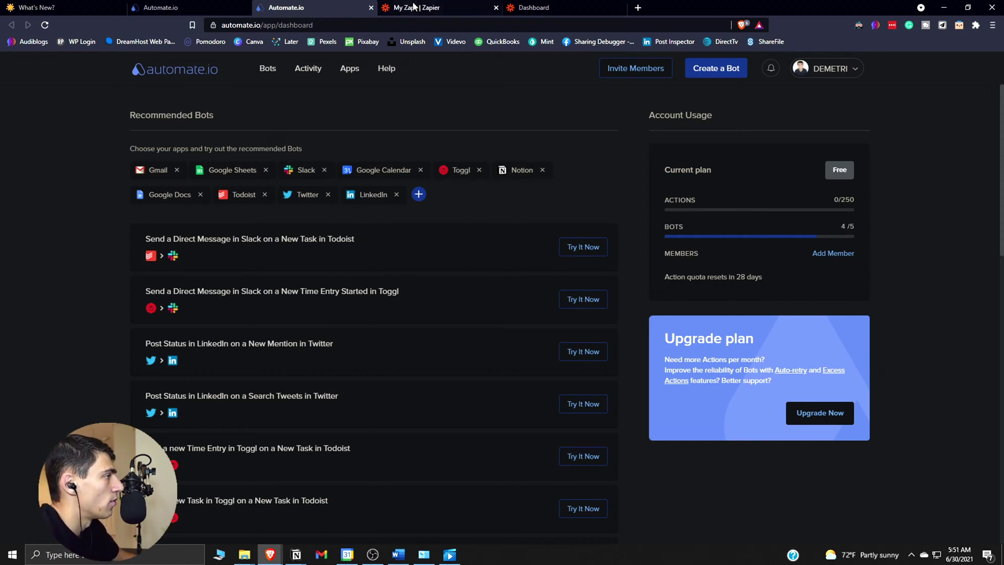
Browse Zapier's recommended workflows, then show the Home folder's Zaps, including Automated Notion Training Log.
click(536, 7)
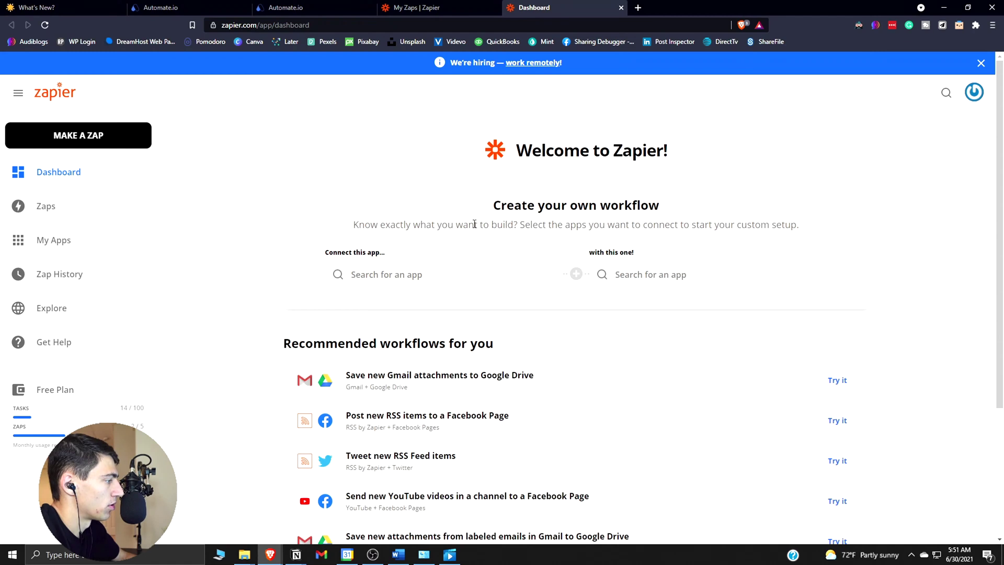
scroll(473, 230, down, 2)
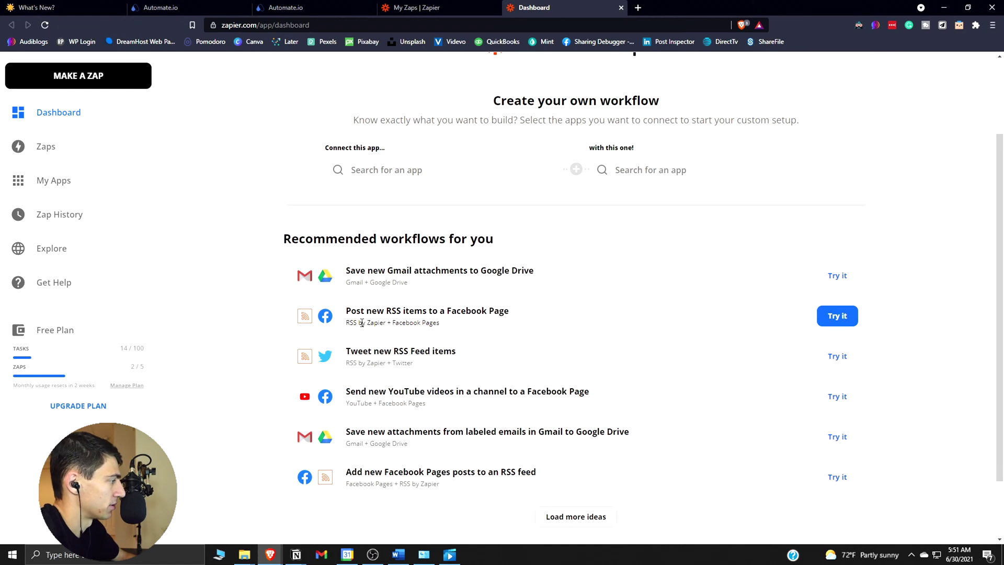
scroll(364, 320, down, 1)
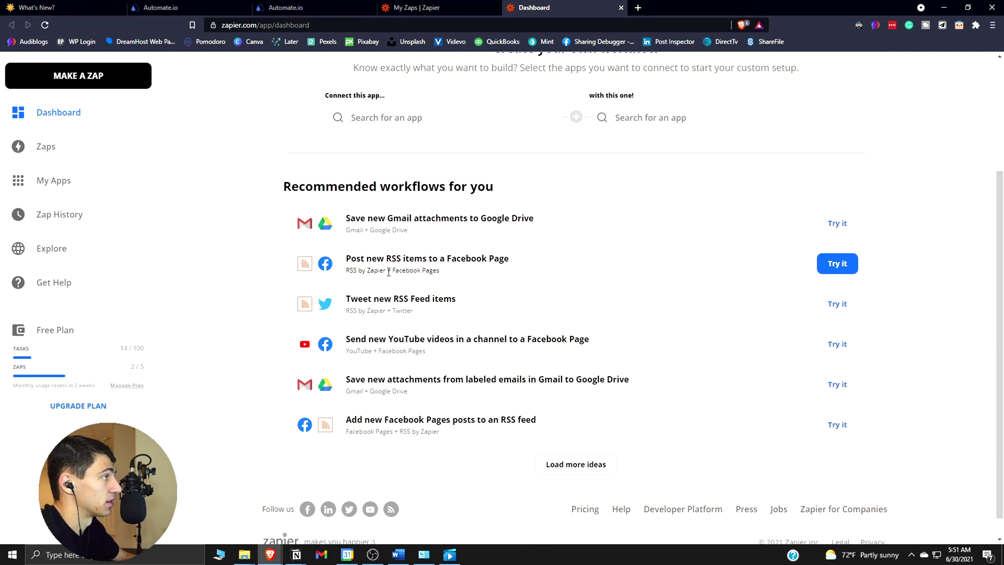
click(418, 8)
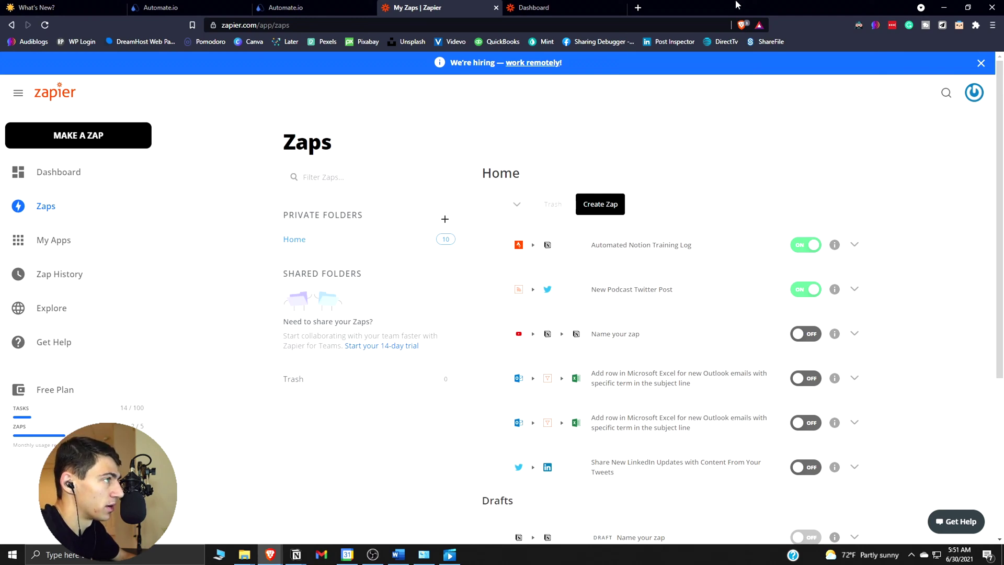
Scroll the Twitter profile's Tweets down to the Jun 23 Episode 51 podcast tweet.
click(636, 8)
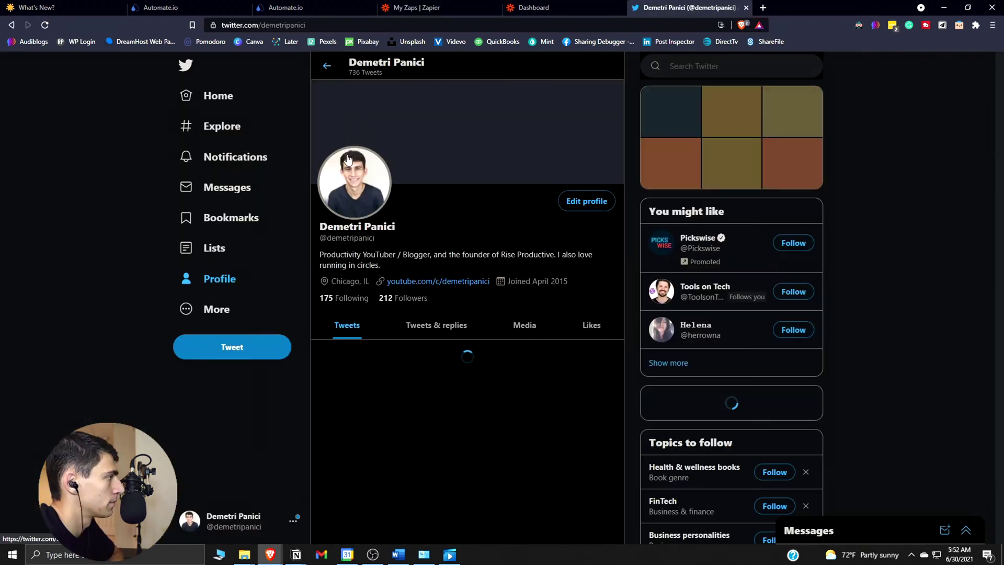
scroll(545, 270, down, 15)
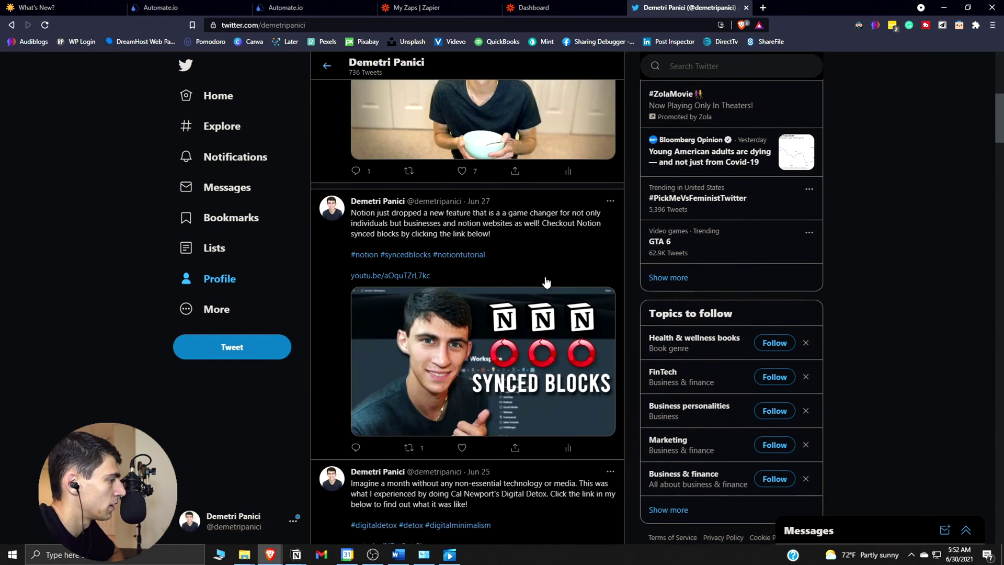
scroll(545, 286, down, 5)
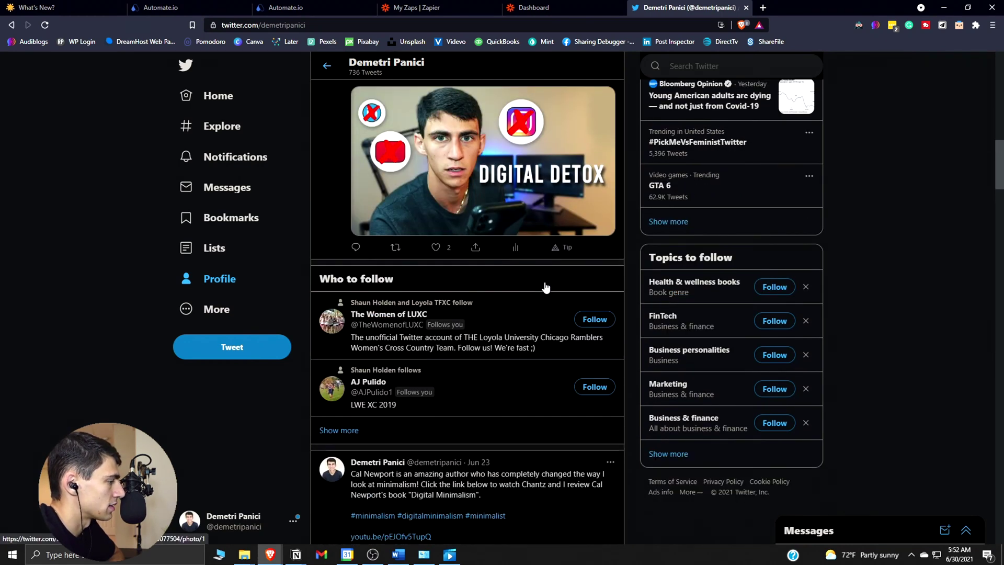
scroll(546, 290, down, 8)
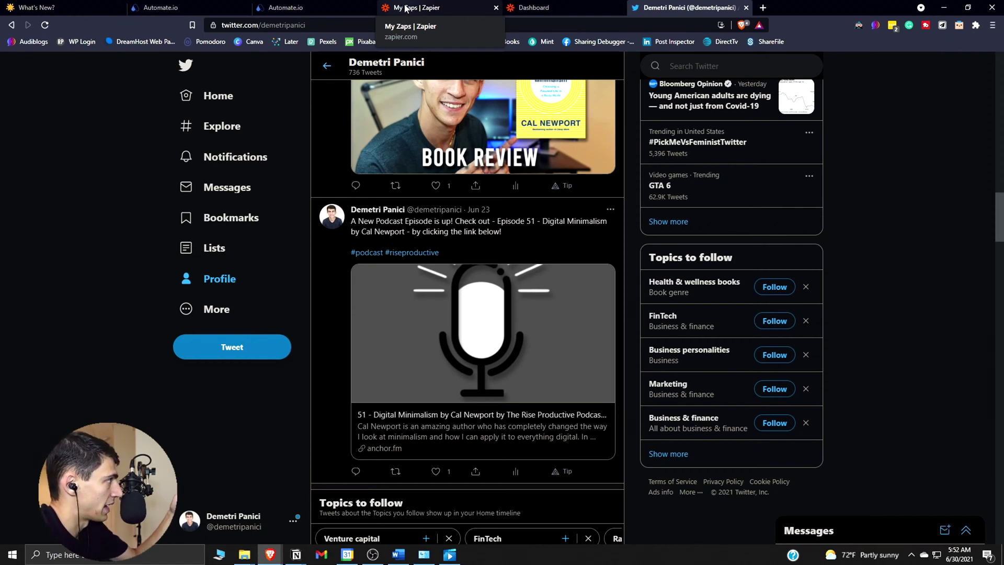
Review Zapier's billing Plans, from Free at $0 to Company at $599 monthly.
click(343, 2)
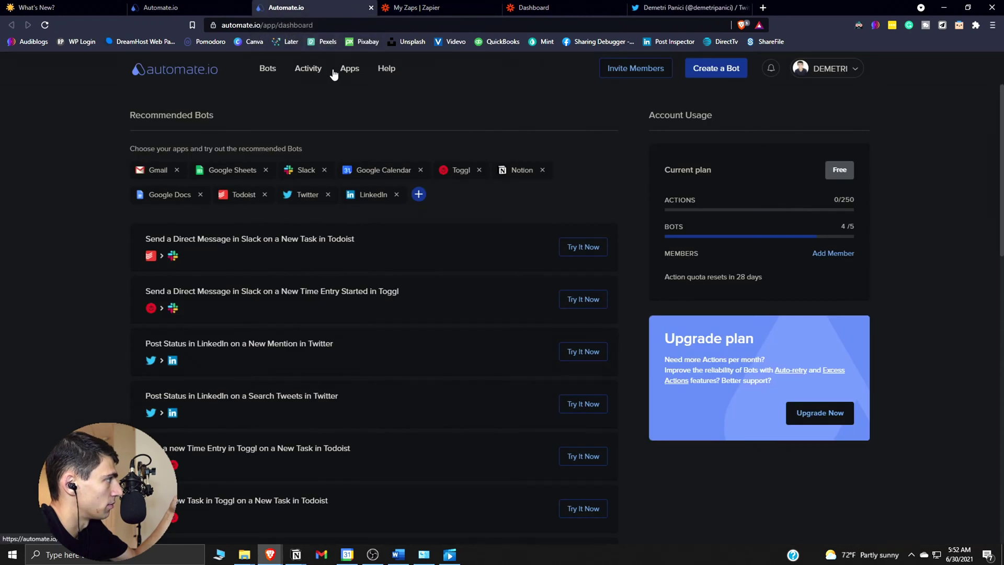
key(ctrl+Tab)
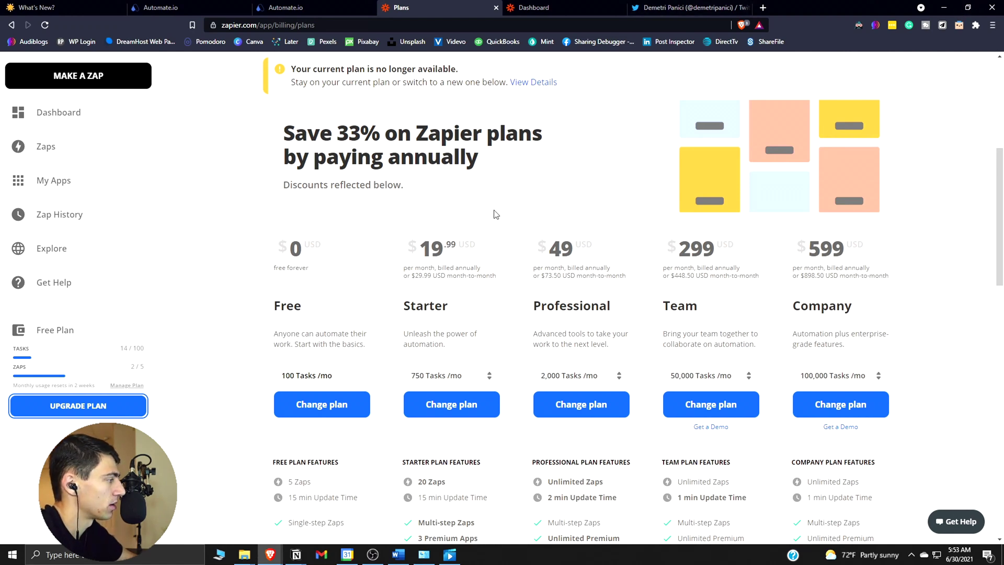
scroll(496, 215, down, 1)
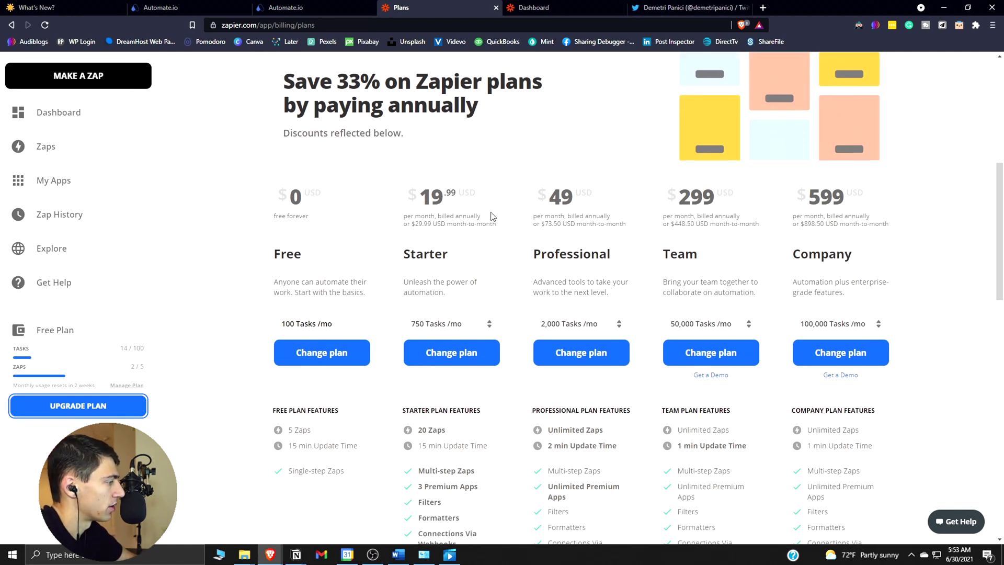
scroll(481, 221, down, 1)
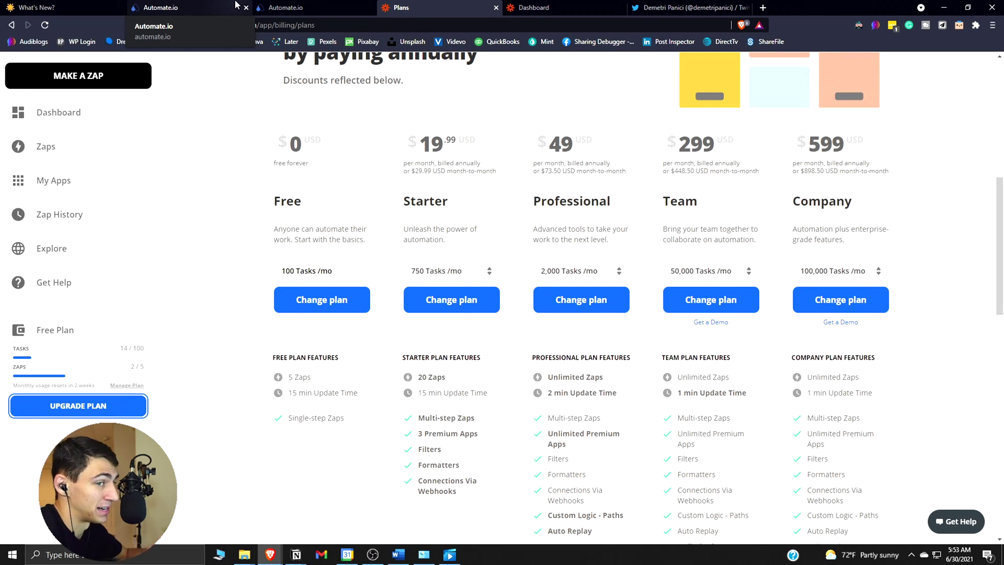
View Automate.io's four Google Calendar and Todoist to Notion bots, then bring up Google Calendar.
click(293, 7)
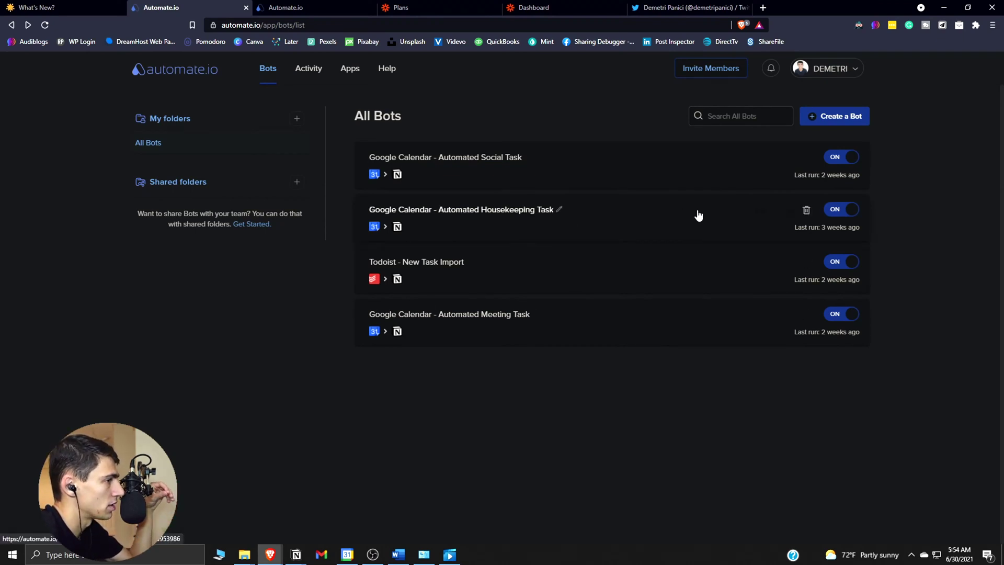
click(347, 555)
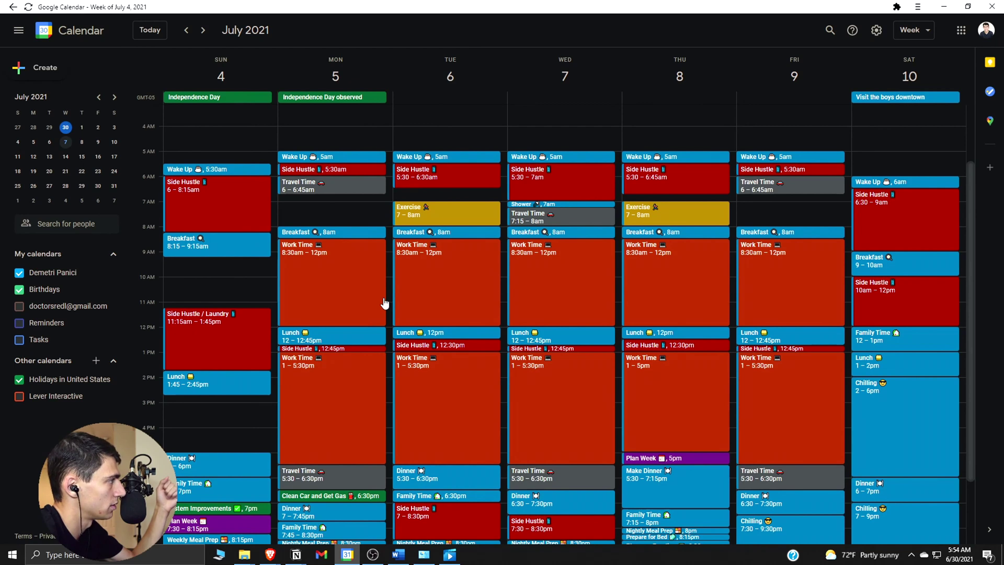
Create an untitled event on Monday, July 5, 6:45–7:45am, then move to the 'pin emoji' search.
drag(344, 203, 334, 217)
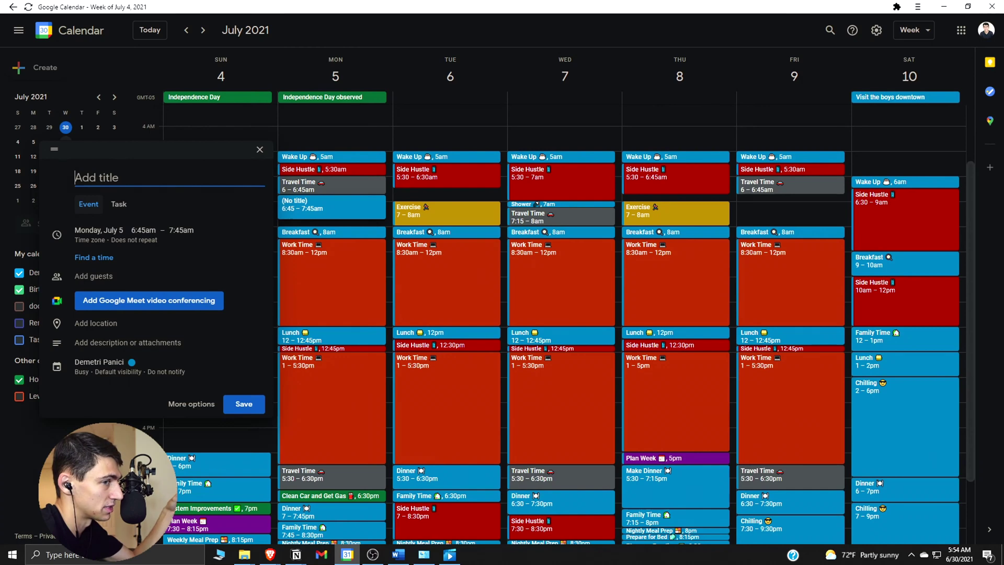
key(alt+Tab)
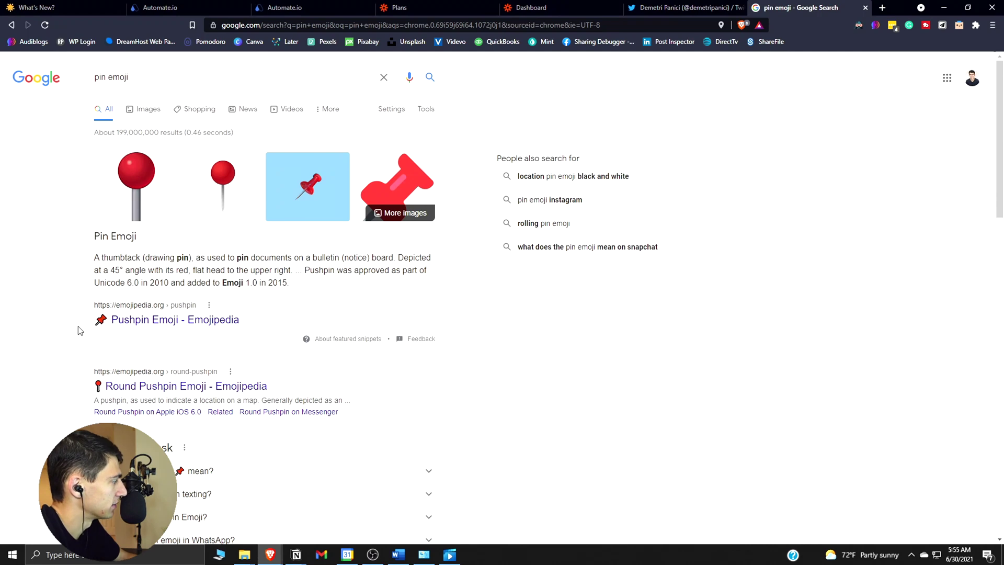
Copy the pushpin emoji from the search results and return to the new calendar event.
drag(86, 321, 109, 320)
key(ctrl+c)
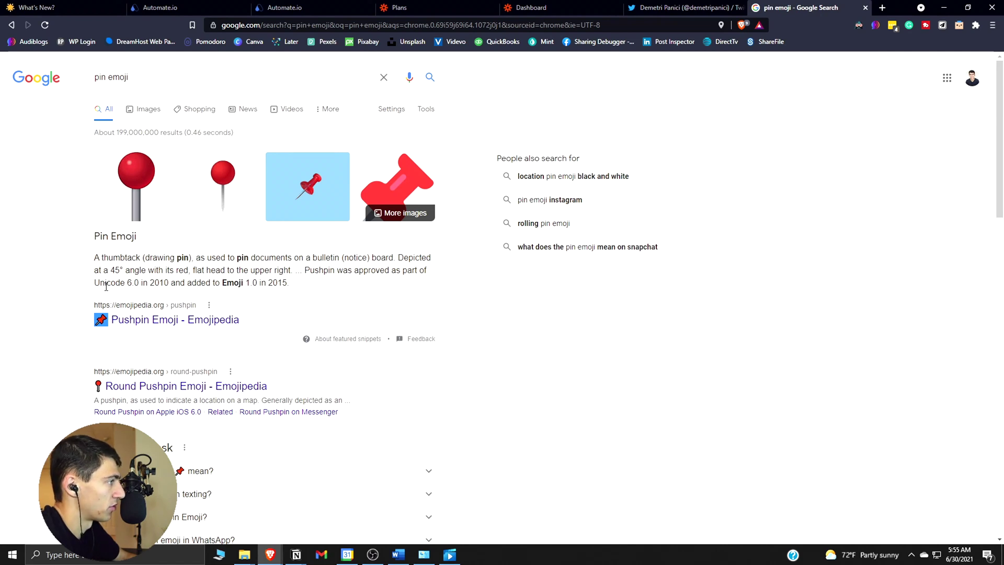
key(alt+Tab)
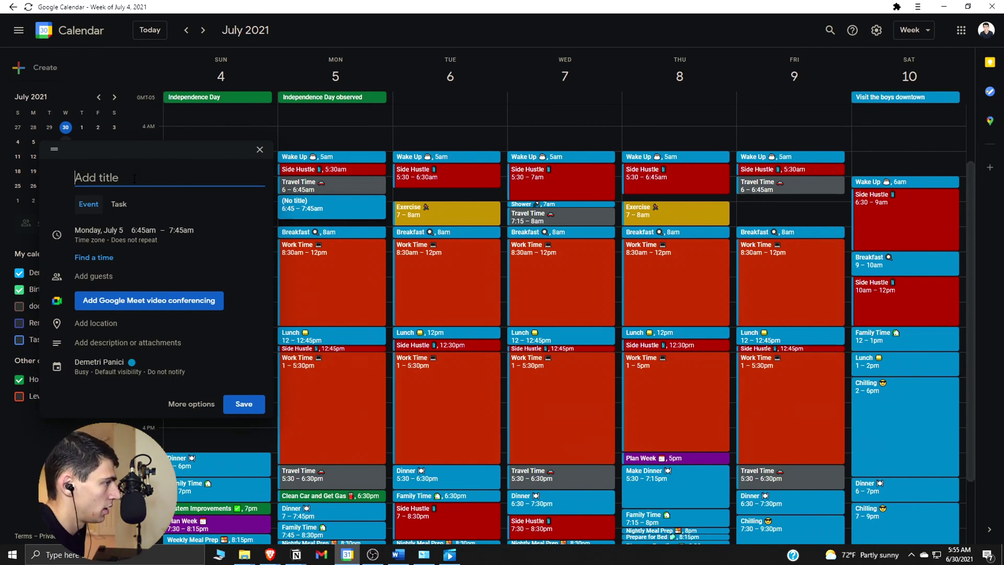
Title the event 'Showcase Notion Tutorial 📌' and save it.
text(Showcase N)
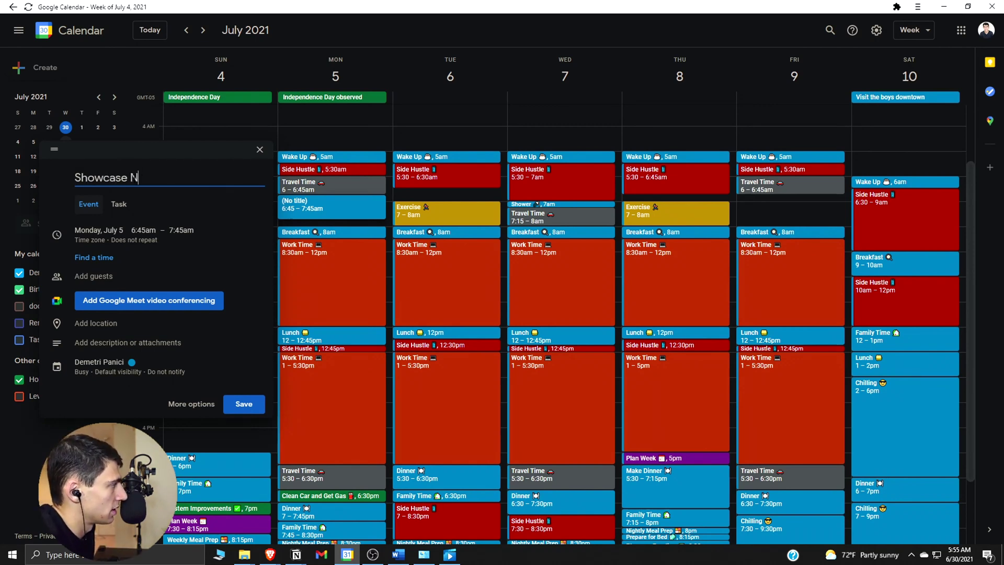
text(otion Tutori)
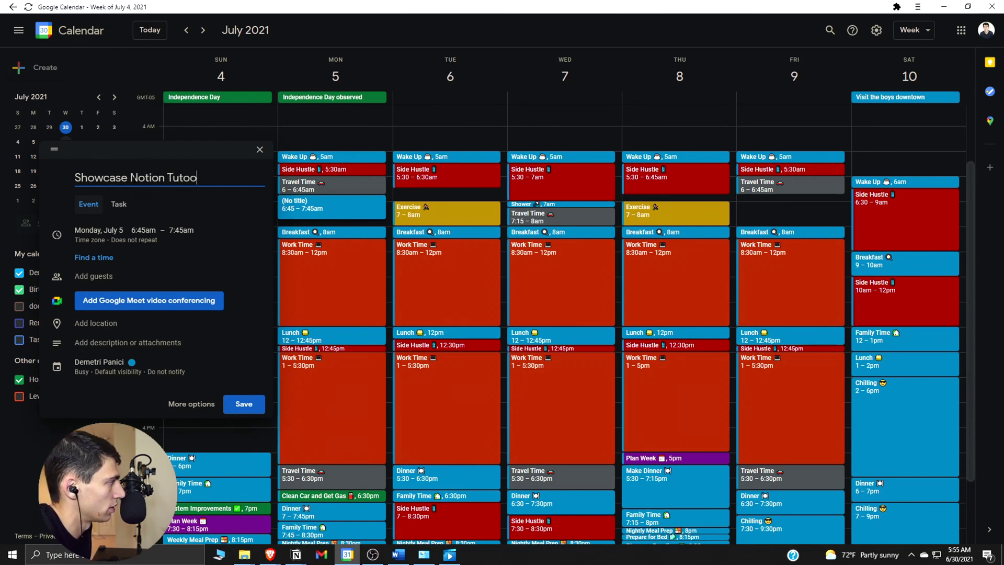
text(al)
key(ctrl+v)
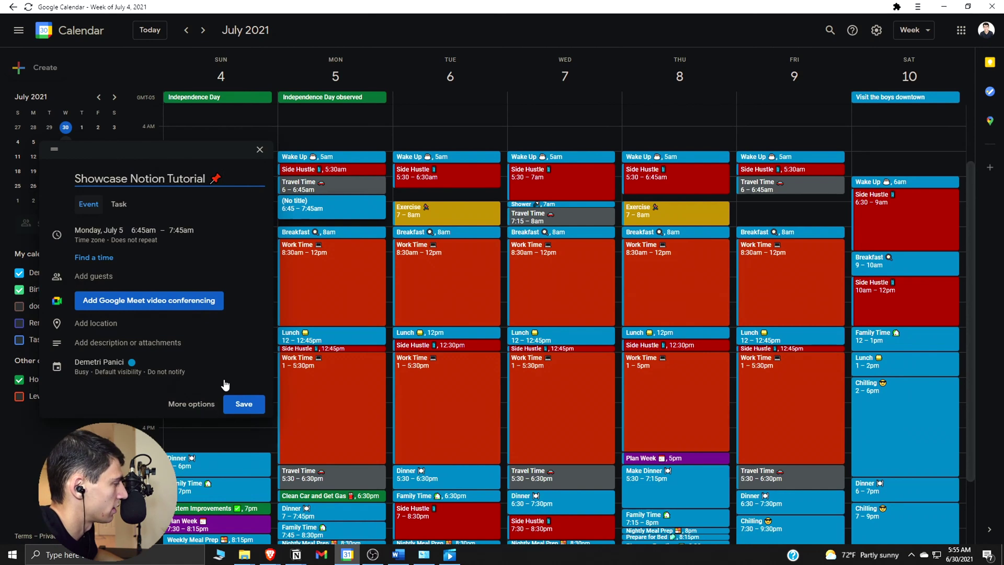
click(244, 404)
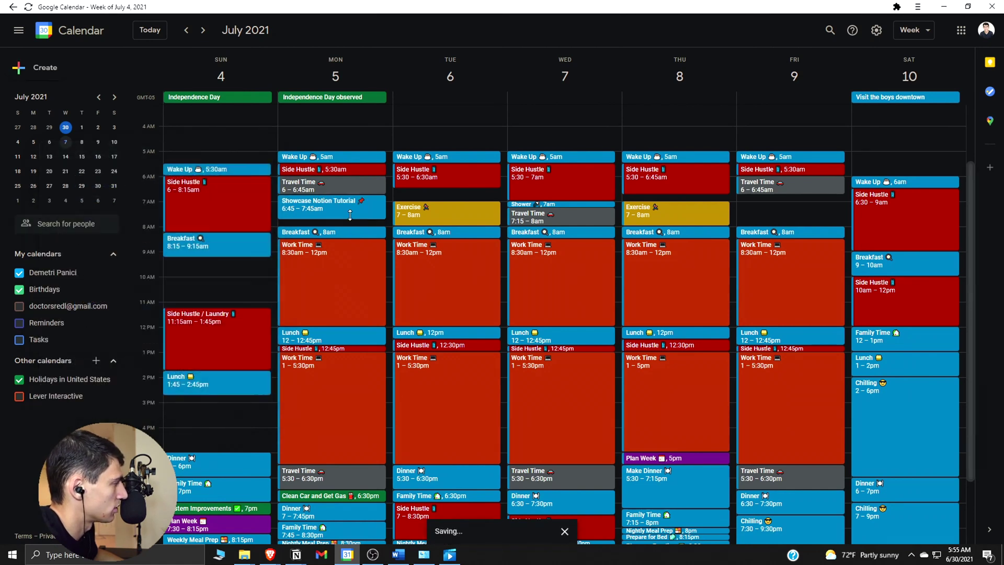
Colour the event Basil green and check its details before switching to Notion.
right_click(352, 218)
click(427, 254)
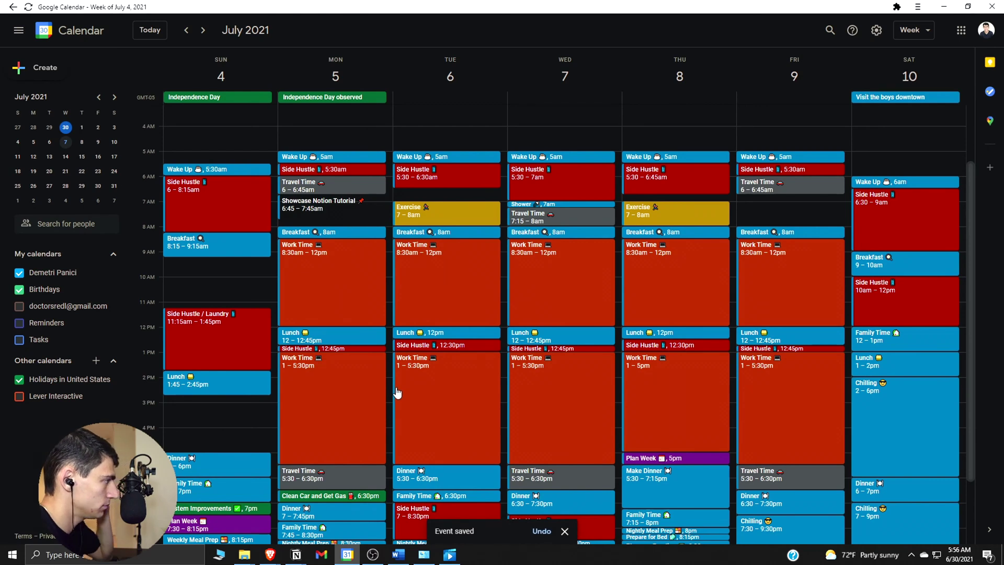
click(357, 212)
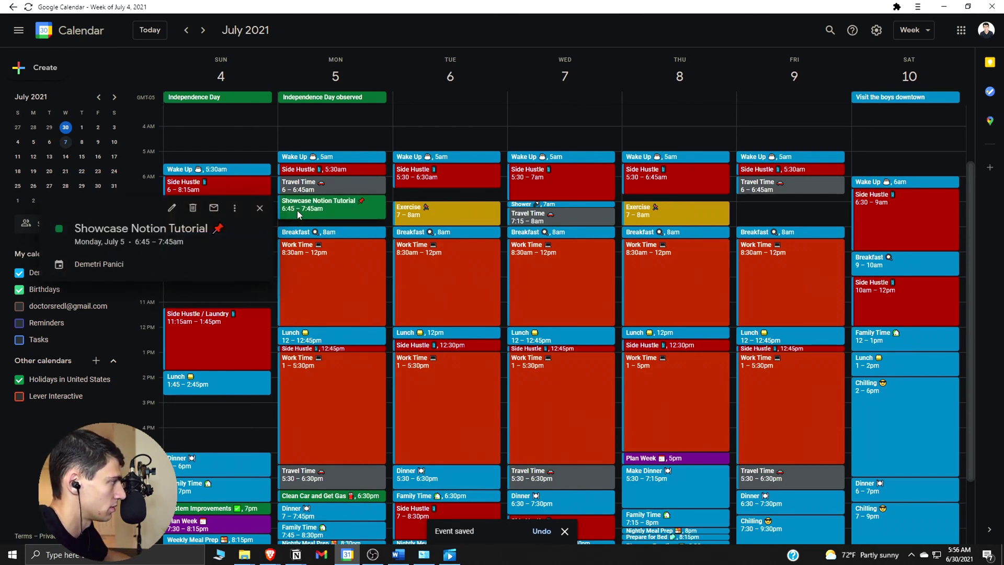
mouse_move(296, 554)
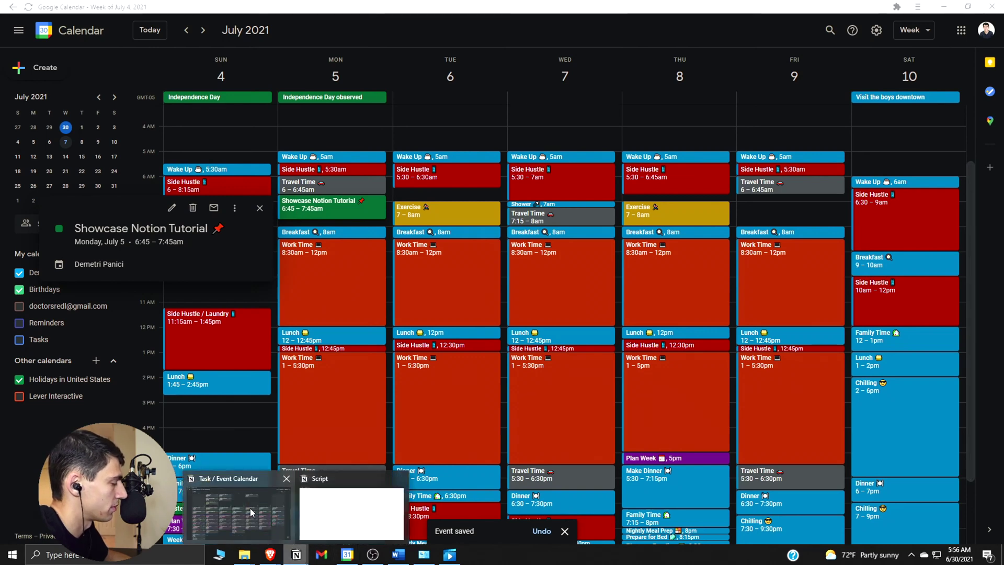
click(250, 507)
Confirm the synced 'Showcase Notion Tutorial 📌' card on July 5 at 6:45 AM in Notion.
scroll(262, 487, down, 10)
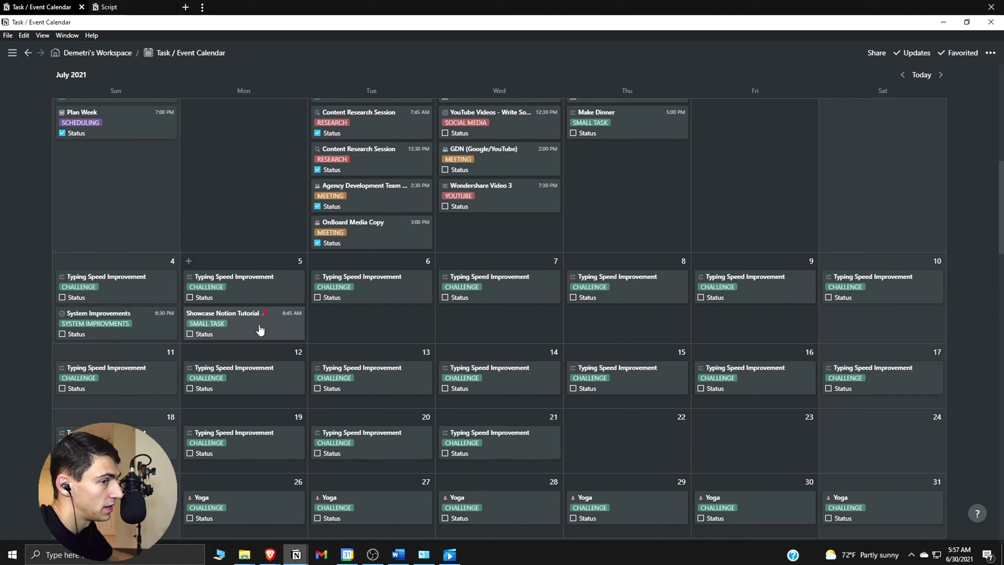
click(348, 555)
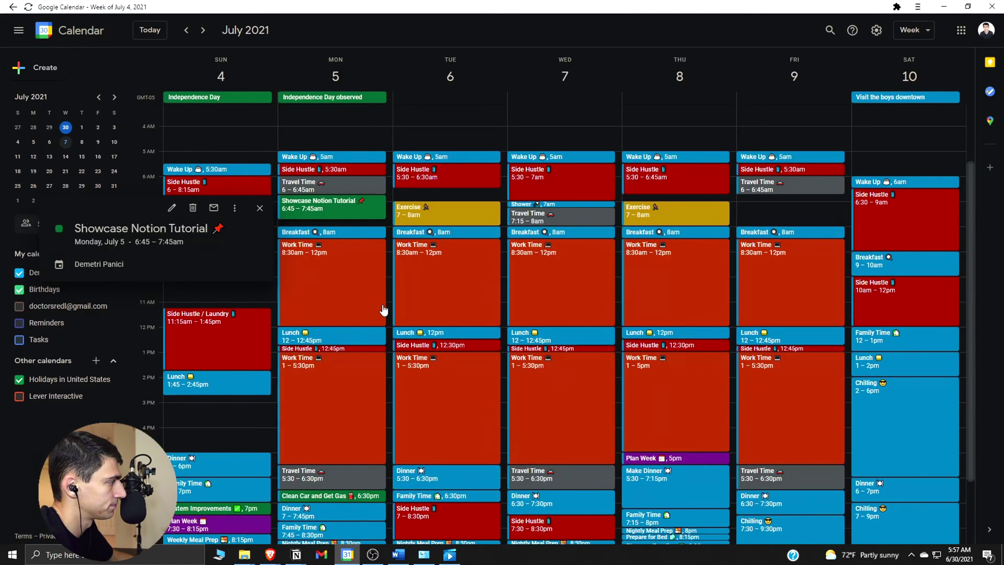
key(alt+Tab)
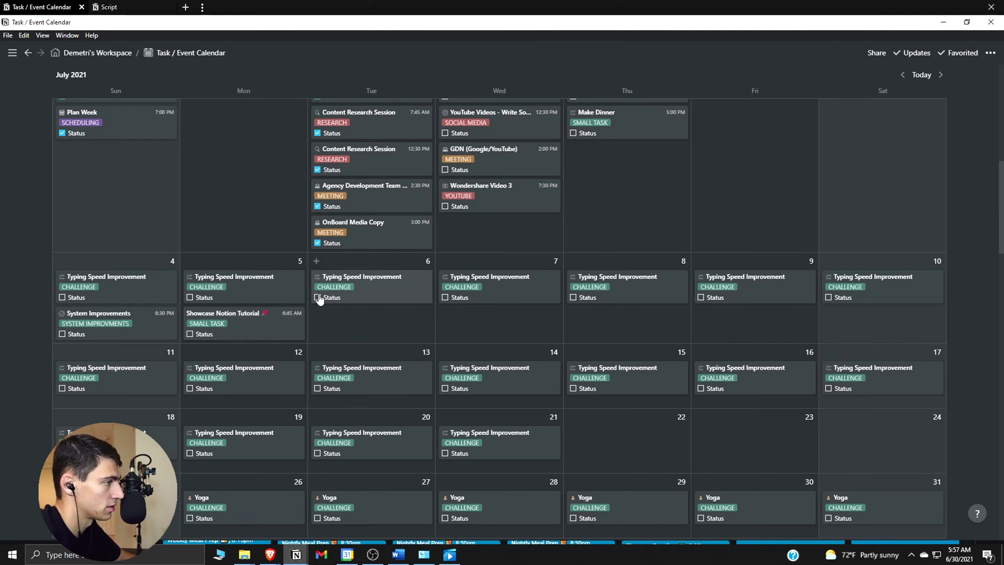
key(alt+Tab)
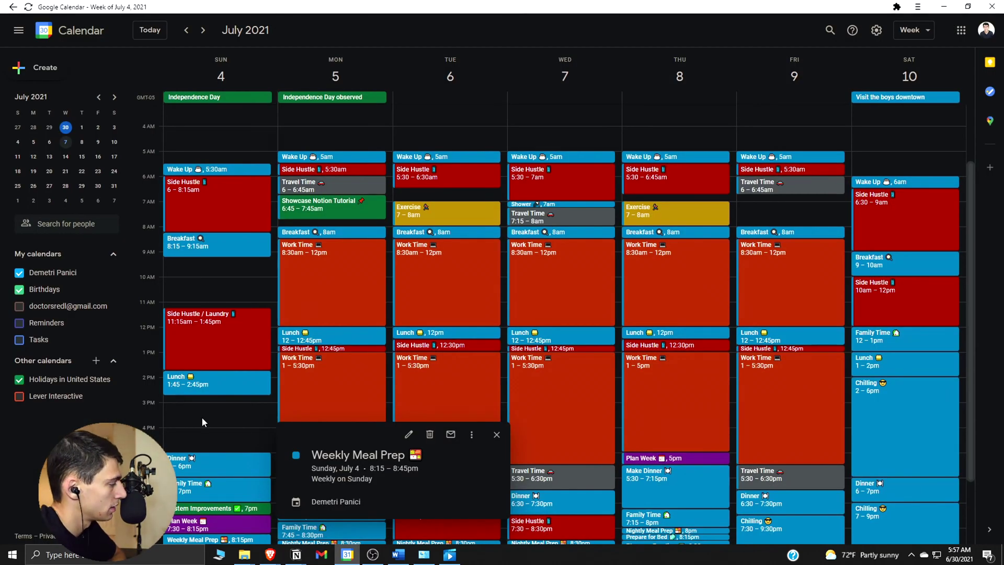
Add a 'Hang out with Friends' event with a people emoji on Sunday, 3:30–5pm.
click(203, 422)
drag(207, 418, 215, 451)
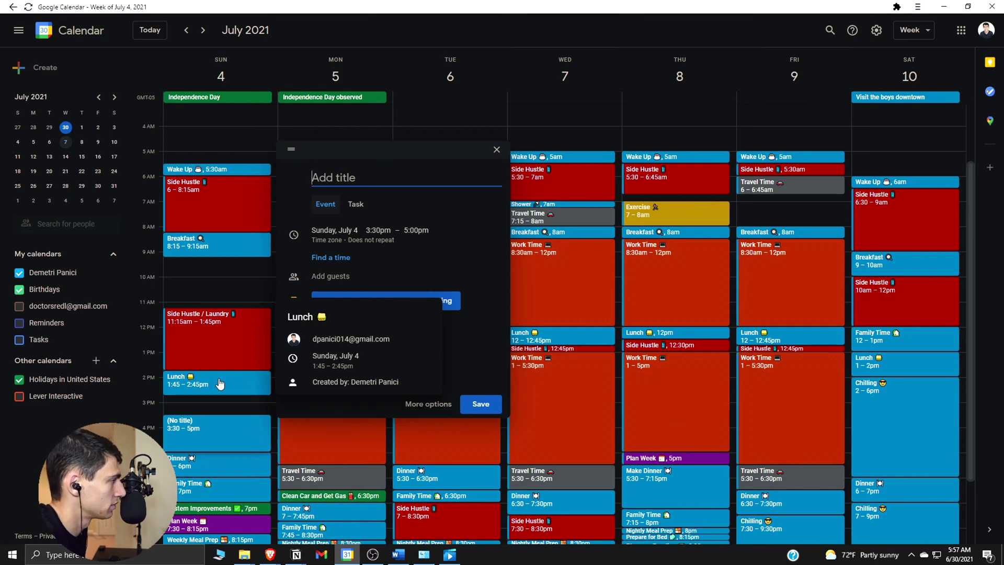
text(Hang out)
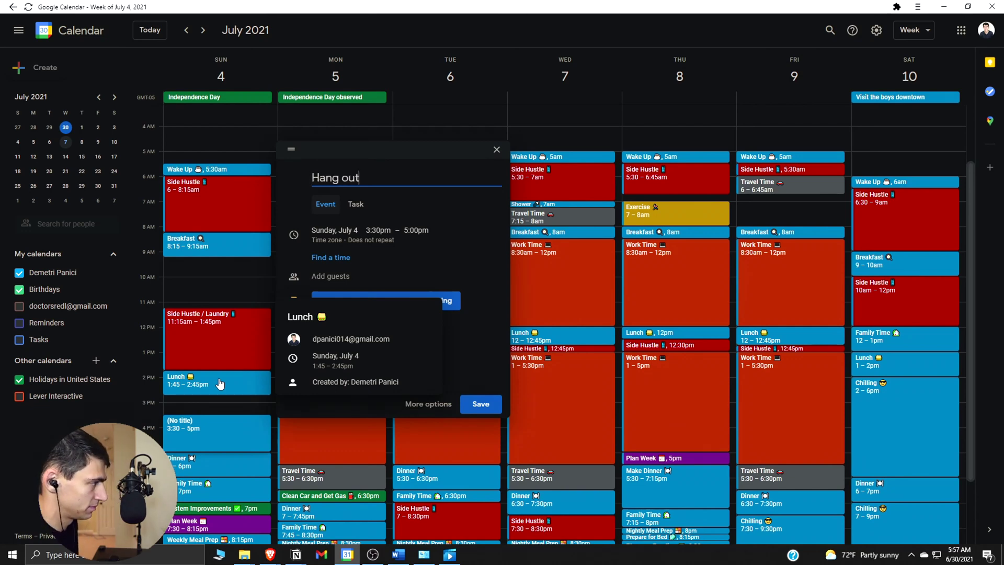
text( with Friends)
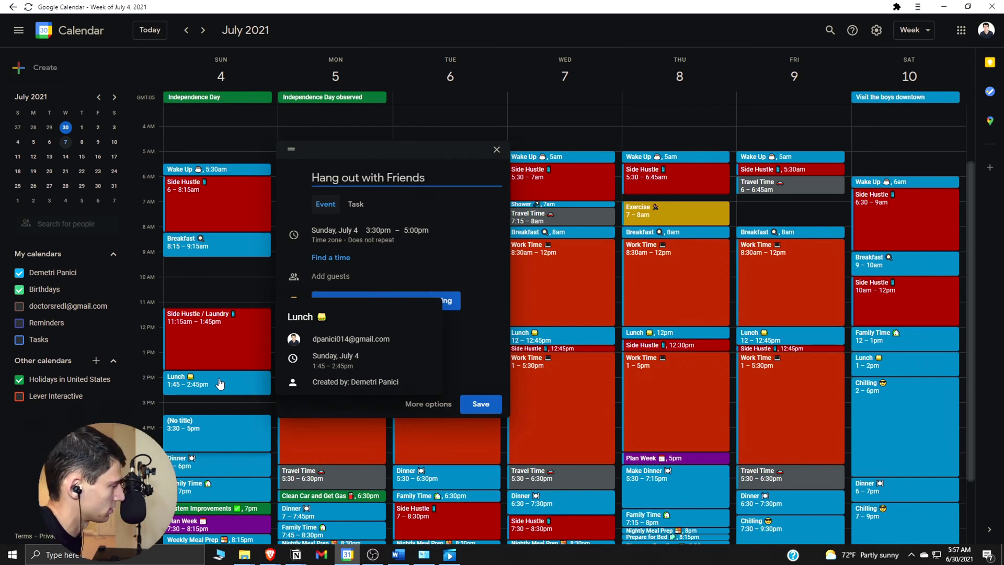
text(👥)
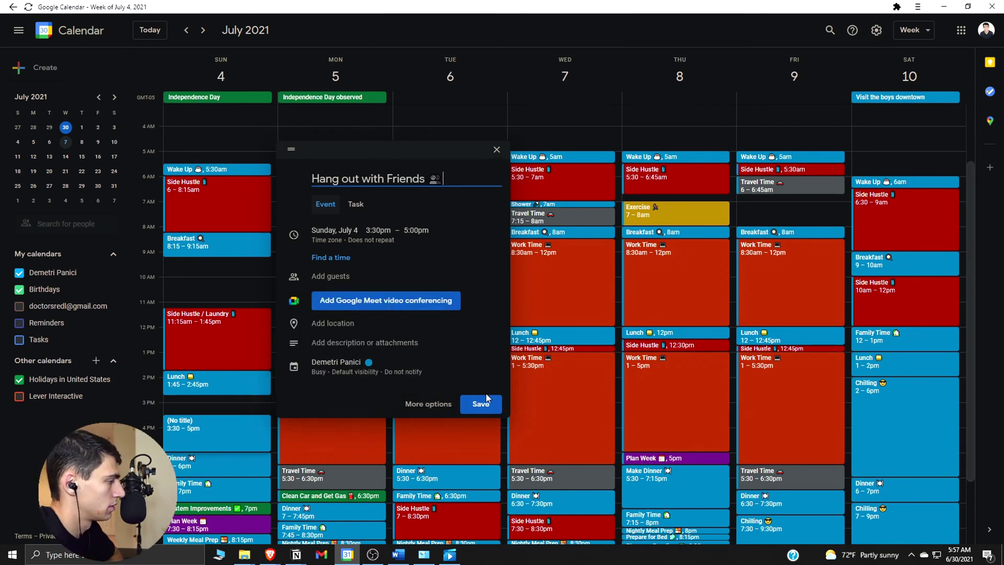
click(479, 404)
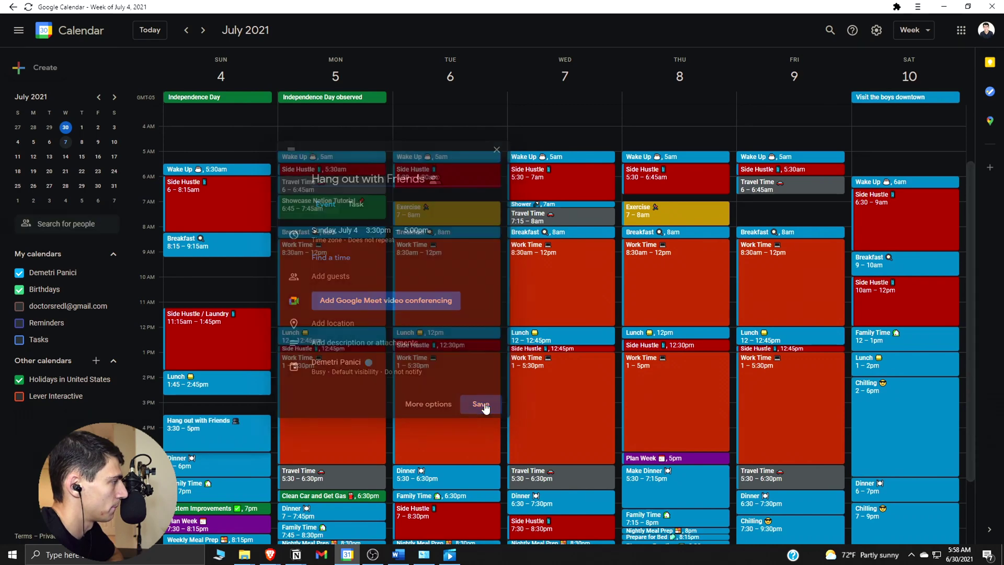
key(alt+Tab)
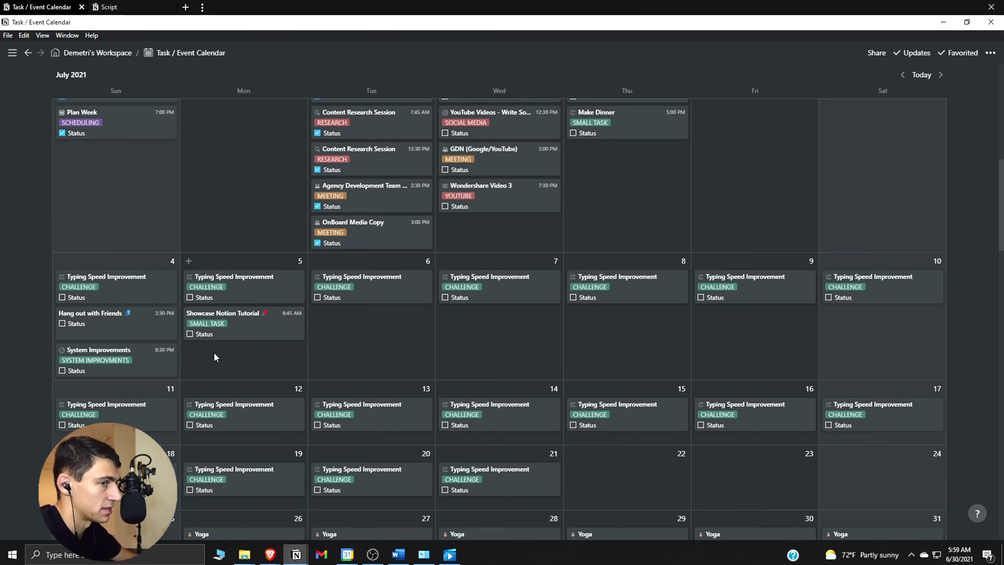
Bring up the Google Calendar housekeeping bot's editor, which sends 📌 events to Notion.
key(alt+Tab)
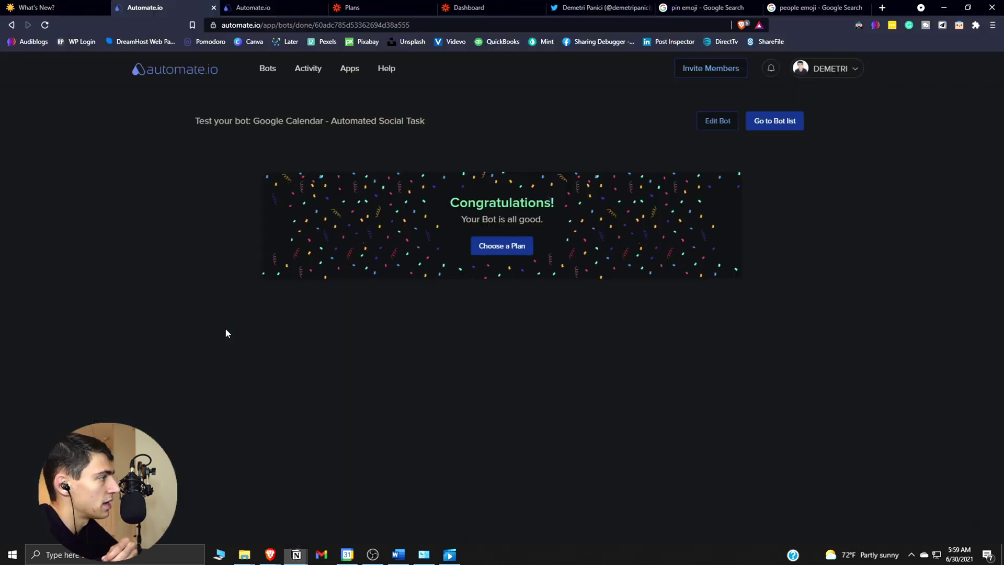
click(256, 7)
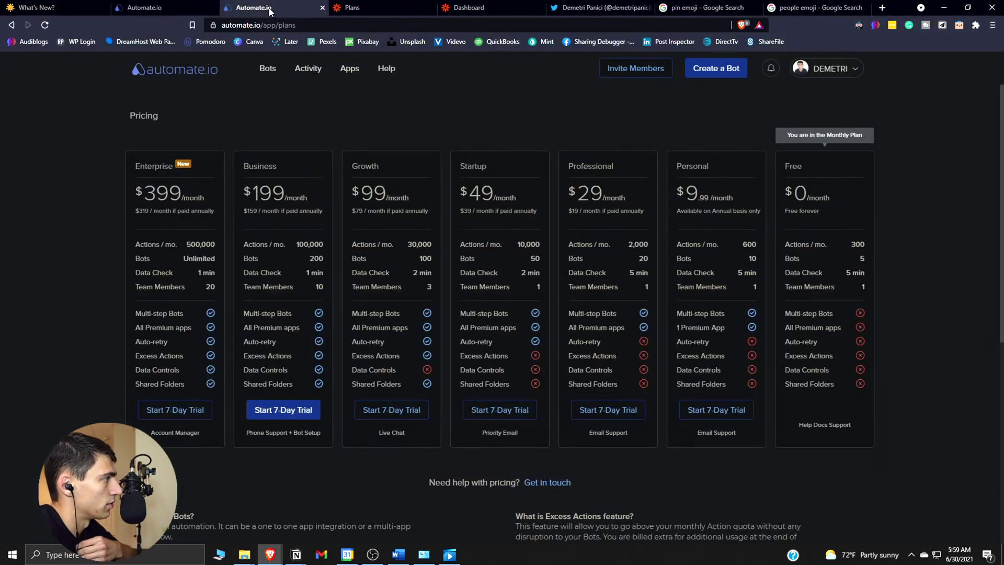
click(157, 7)
key(alt+Left)
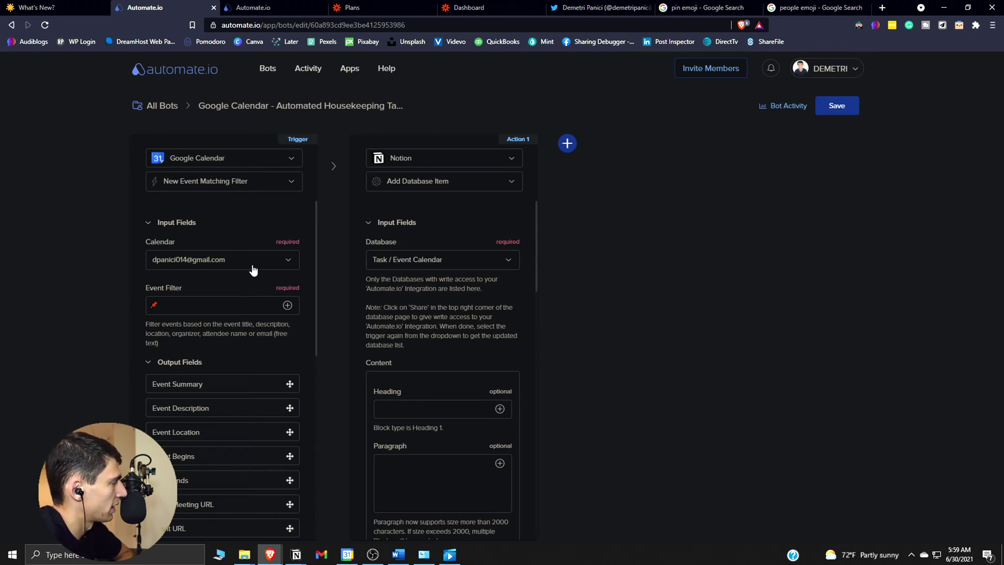
Review the bot's 📌 filter and highlight the note that databases need write access.
scroll(254, 270, down, 1)
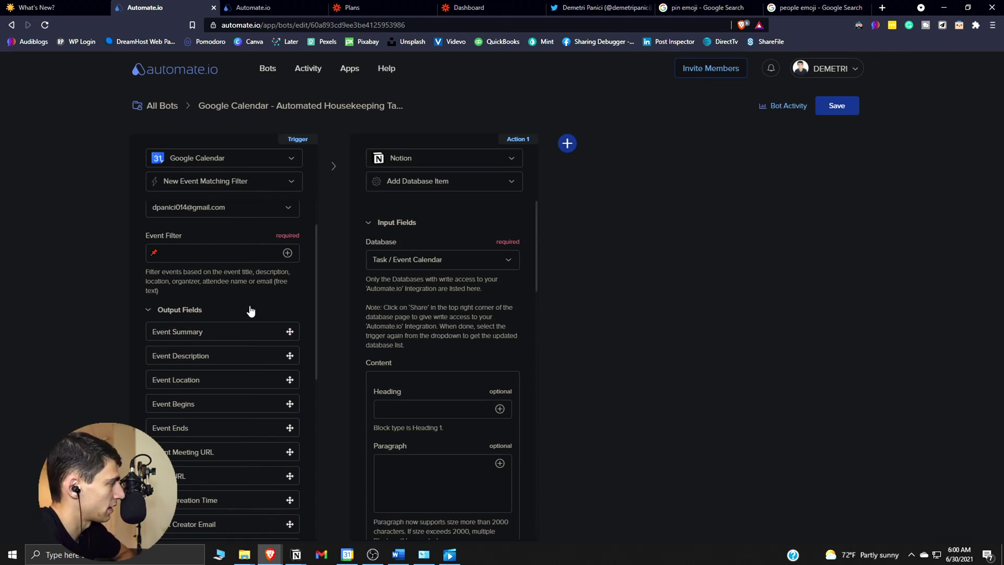
scroll(250, 313, down, 2)
scroll(250, 313, up, 3)
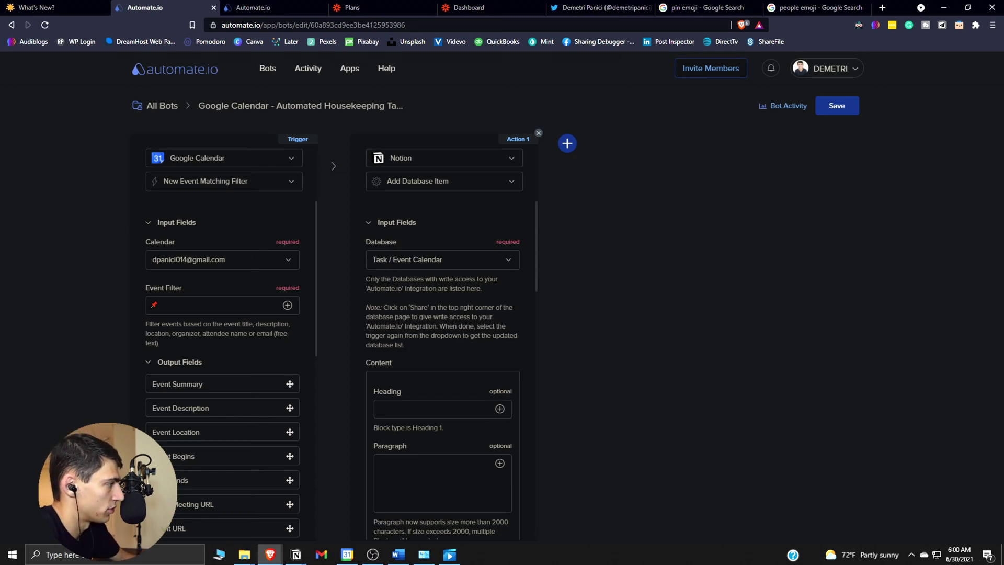
drag(366, 278, 510, 290)
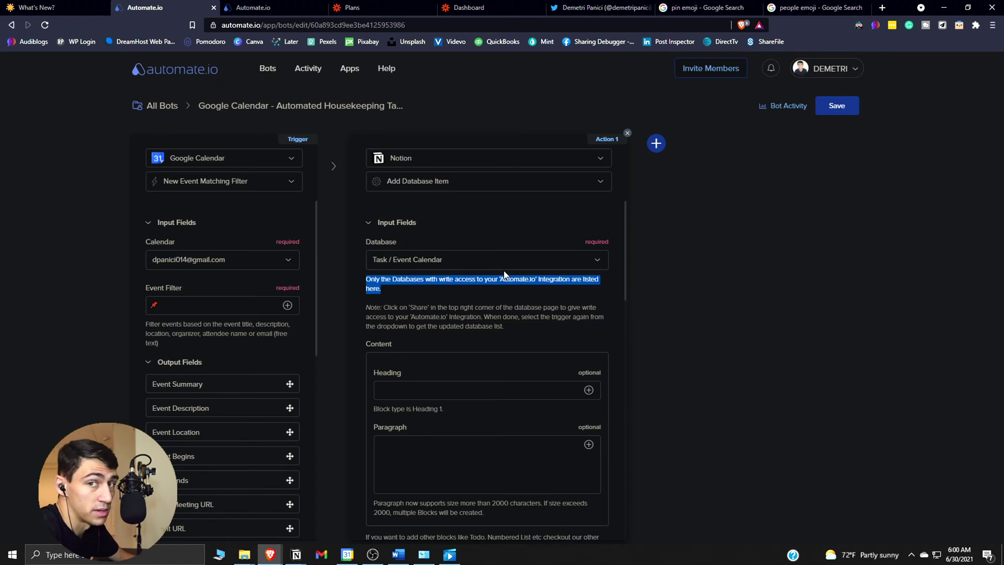
Open the Task / Event Calendar's Share invite list showing the Zapier and Automate.io integrations.
key(alt+Tab)
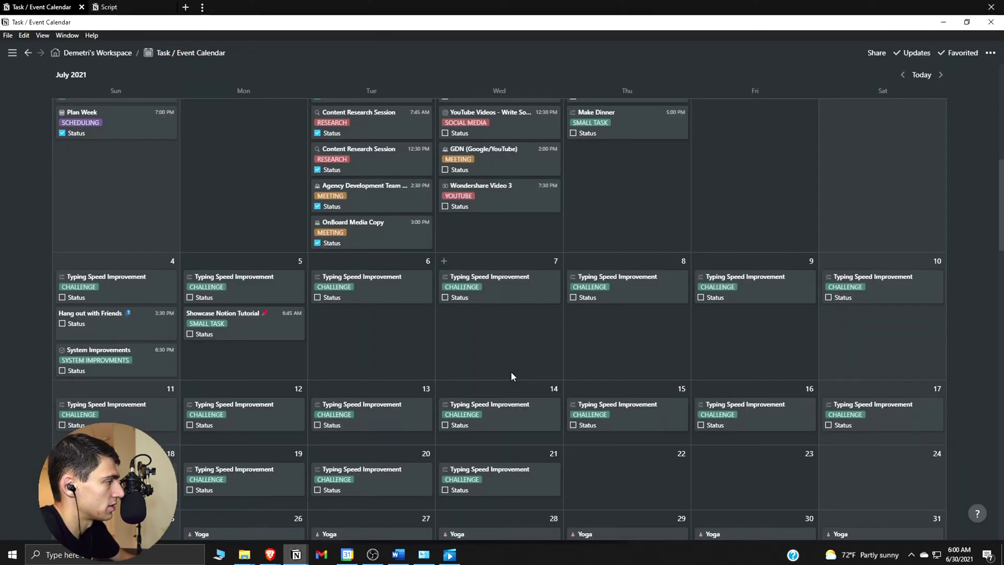
click(878, 53)
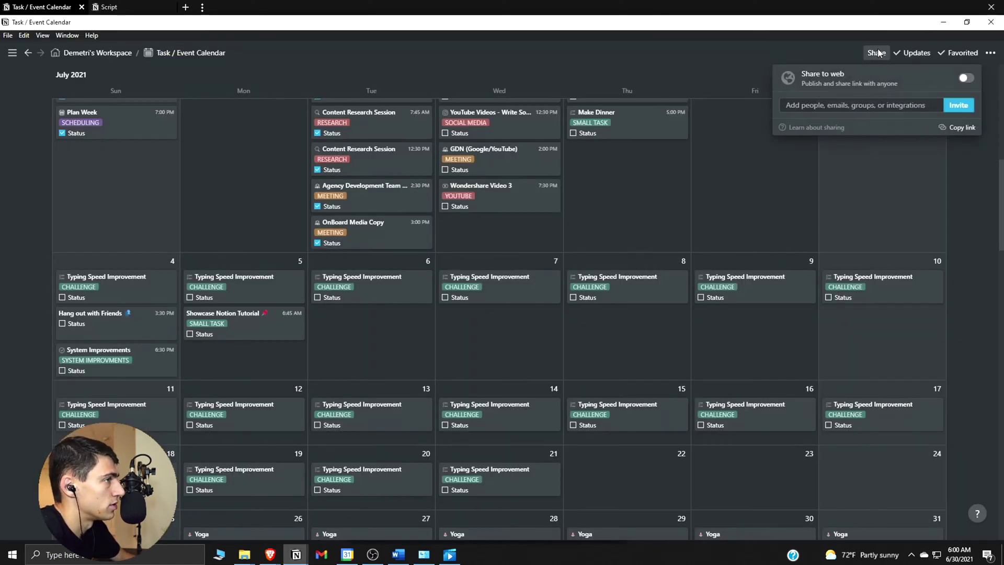
scroll(853, 94, up, 10)
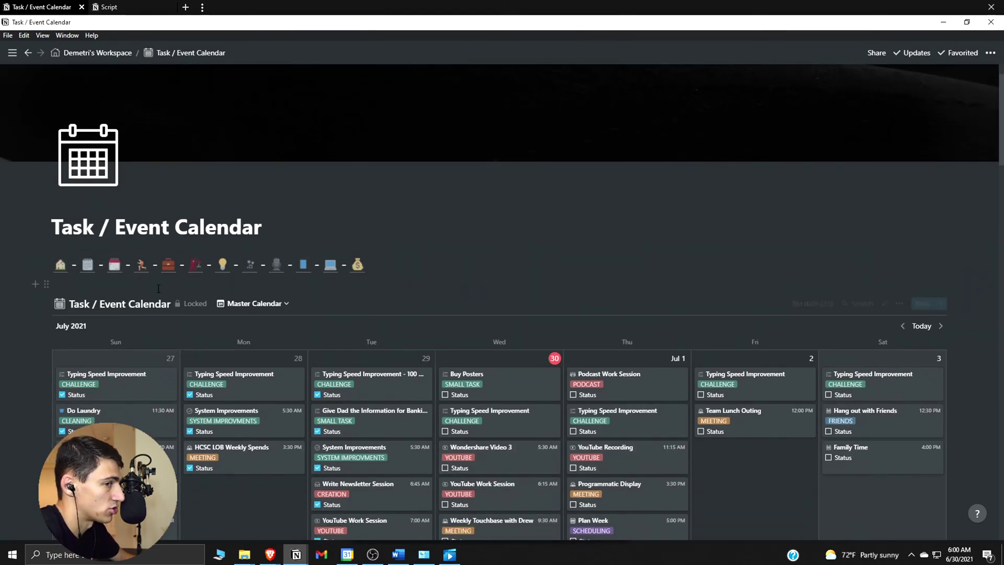
click(878, 53)
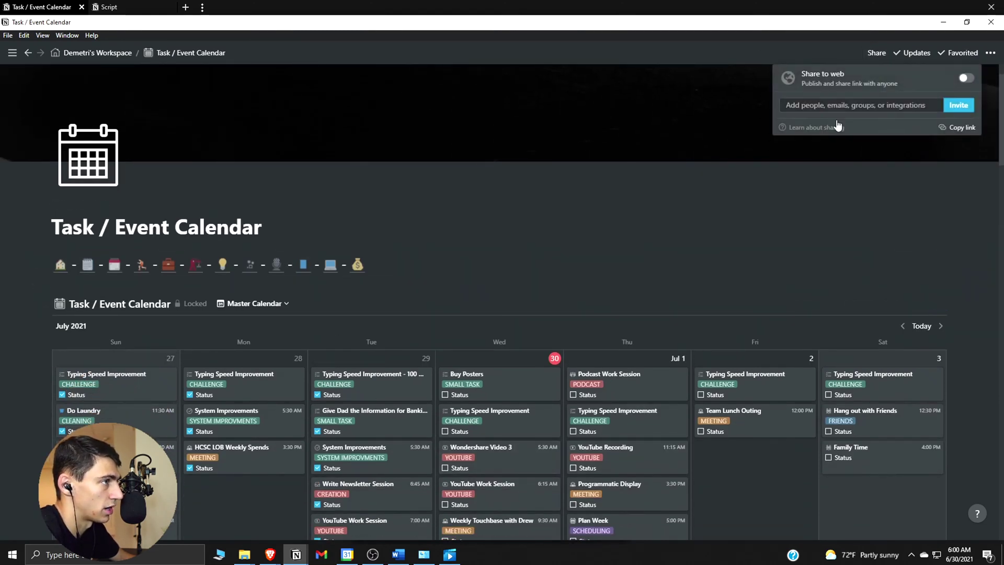
click(923, 105)
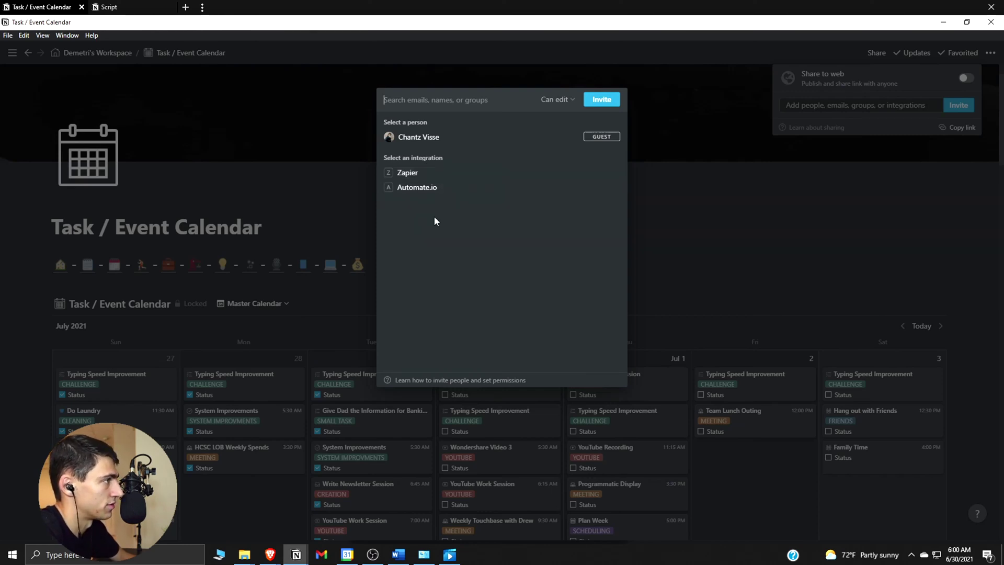
key(alt+Tab)
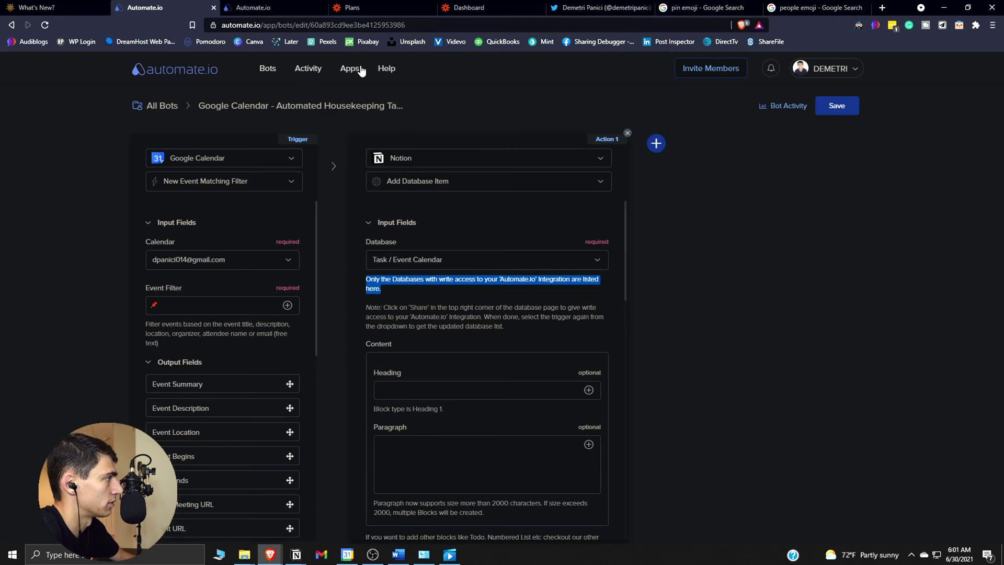
Check Automate.io's connected Apps list, which includes Notion, Google Calendar and Gmail.
click(360, 73)
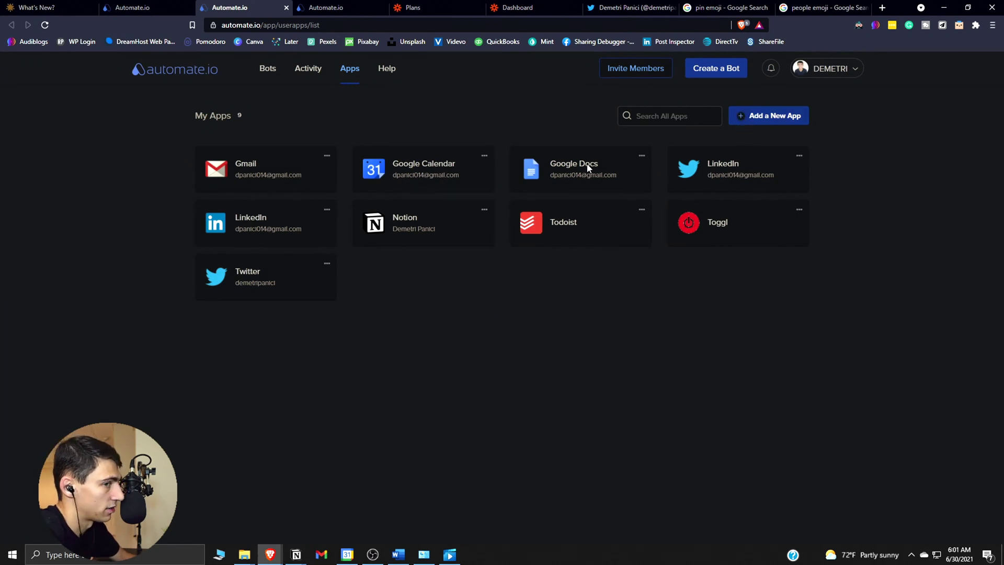
key(alt+Tab)
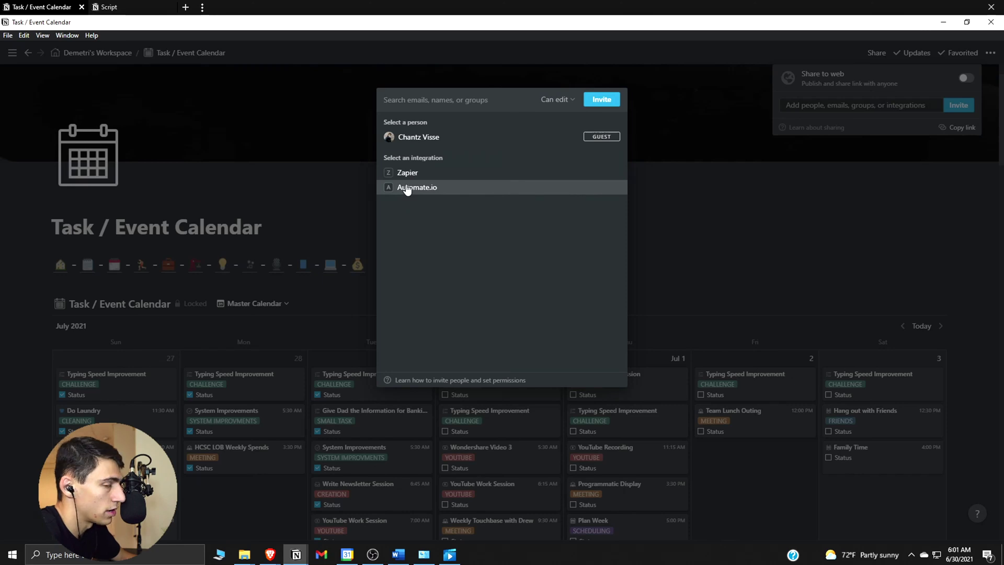
Close the invite list and Share panel without inviting anyone.
click(349, 297)
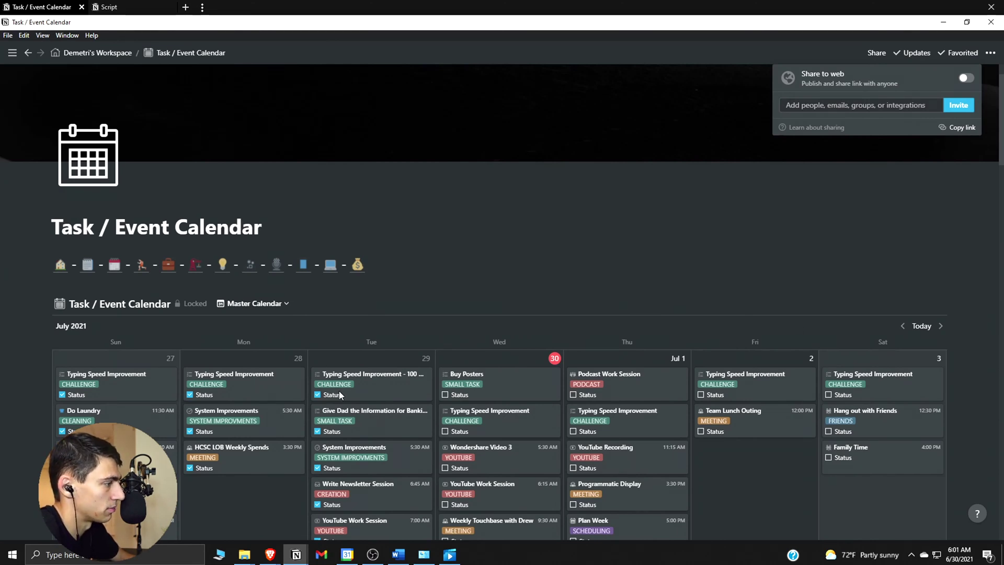
click(416, 313)
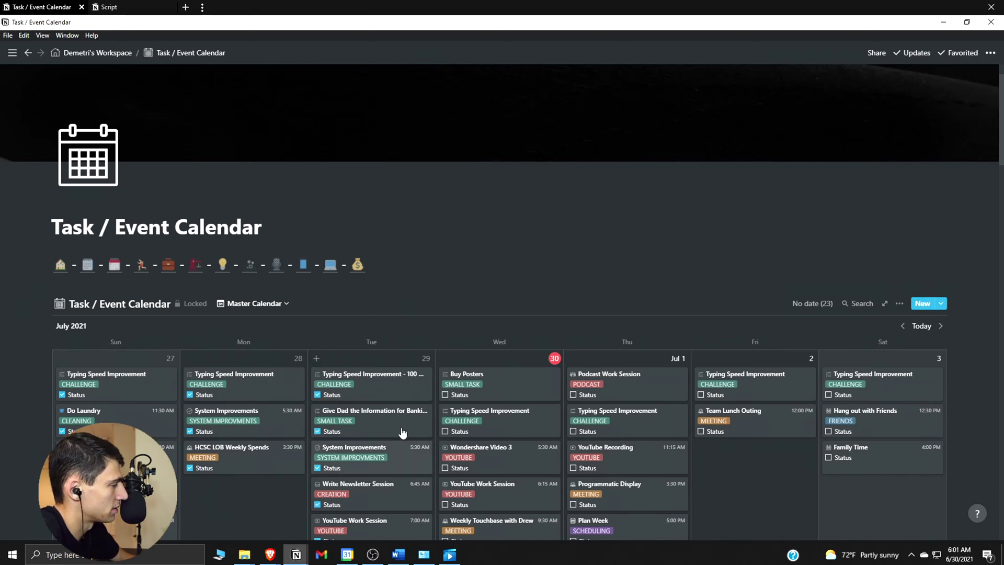
scroll(410, 417, down, 1)
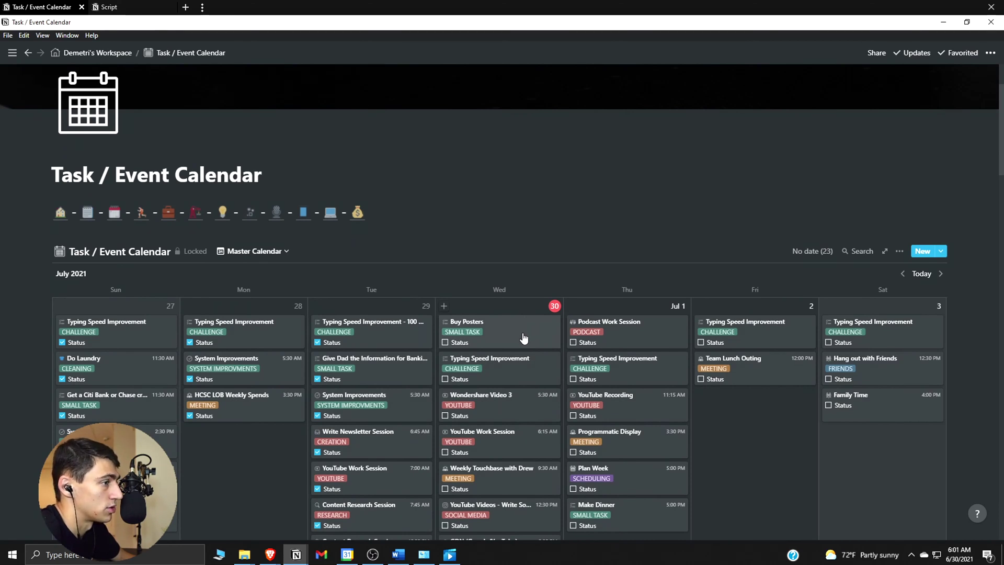
scroll(523, 338, down, 1)
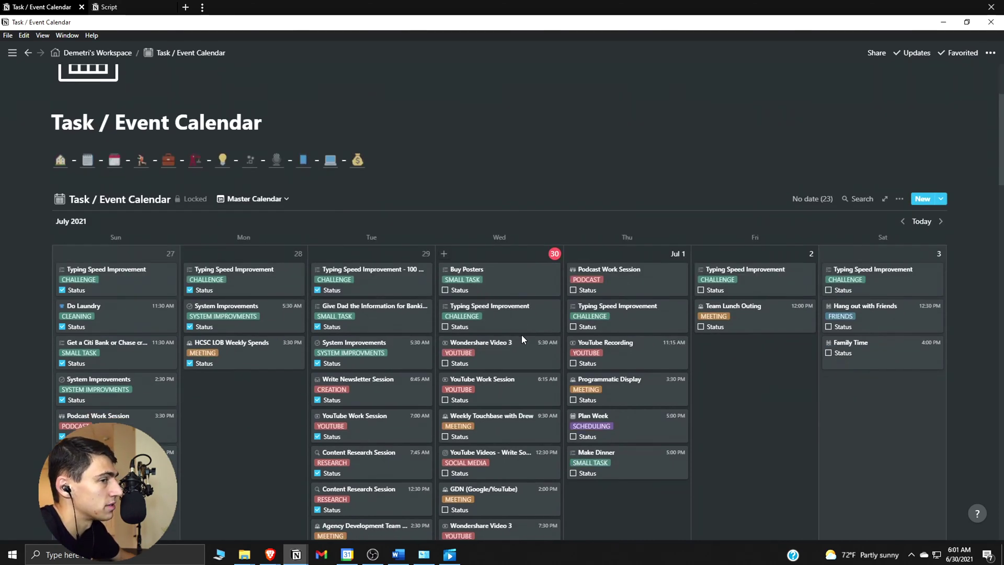
Unlock the calendar database, pick an icon for it, then lock it again.
click(186, 199)
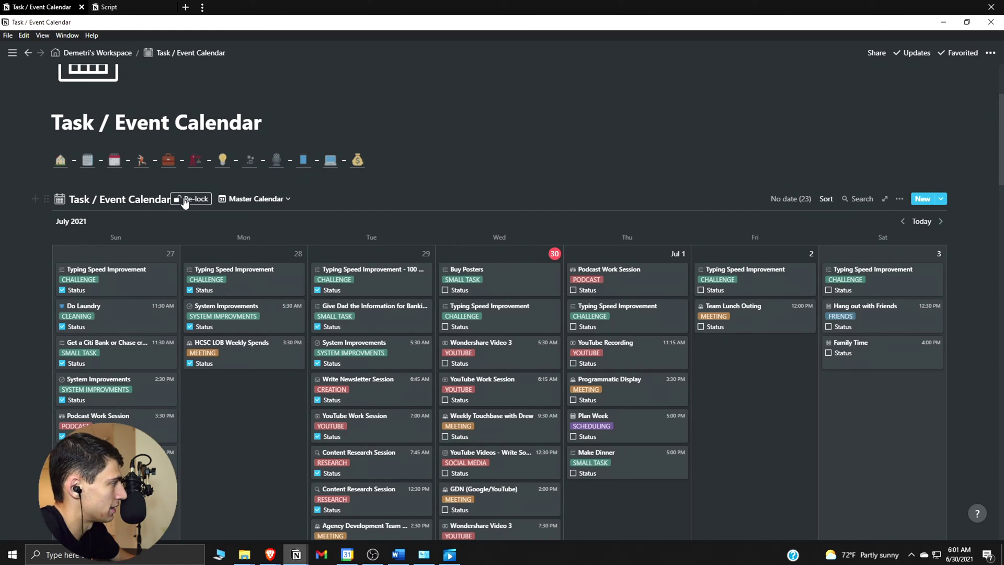
click(60, 202)
click(196, 340)
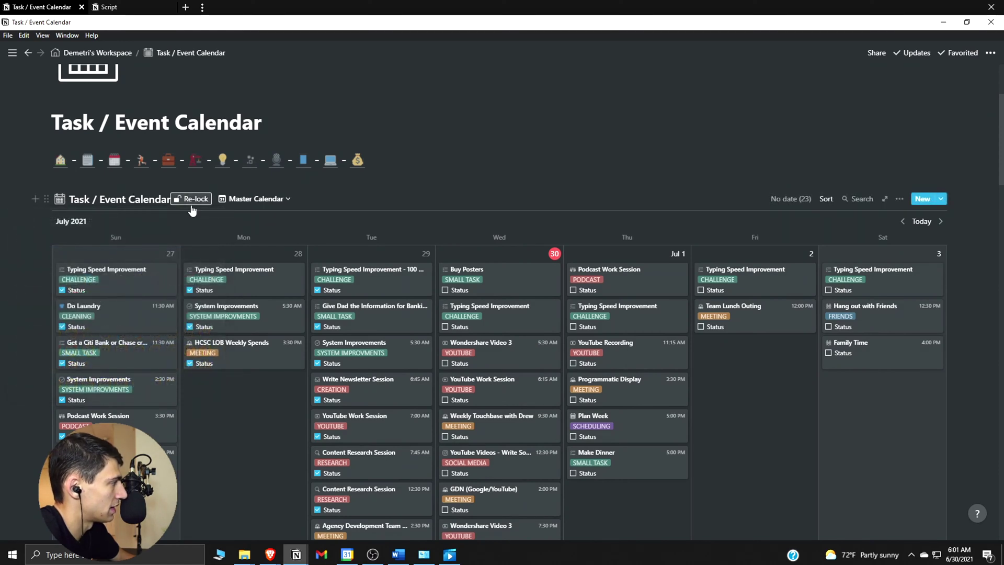
click(46, 198)
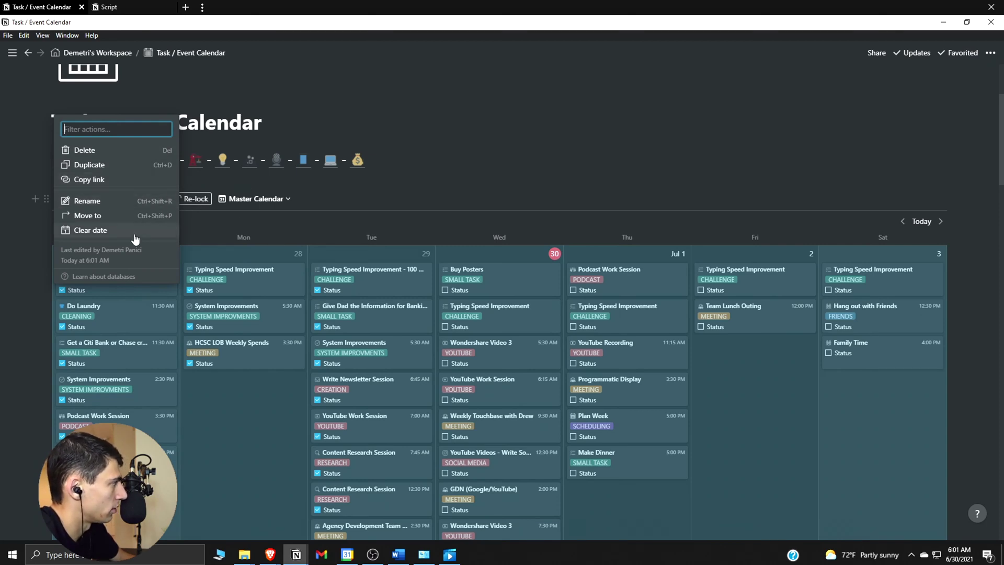
click(183, 201)
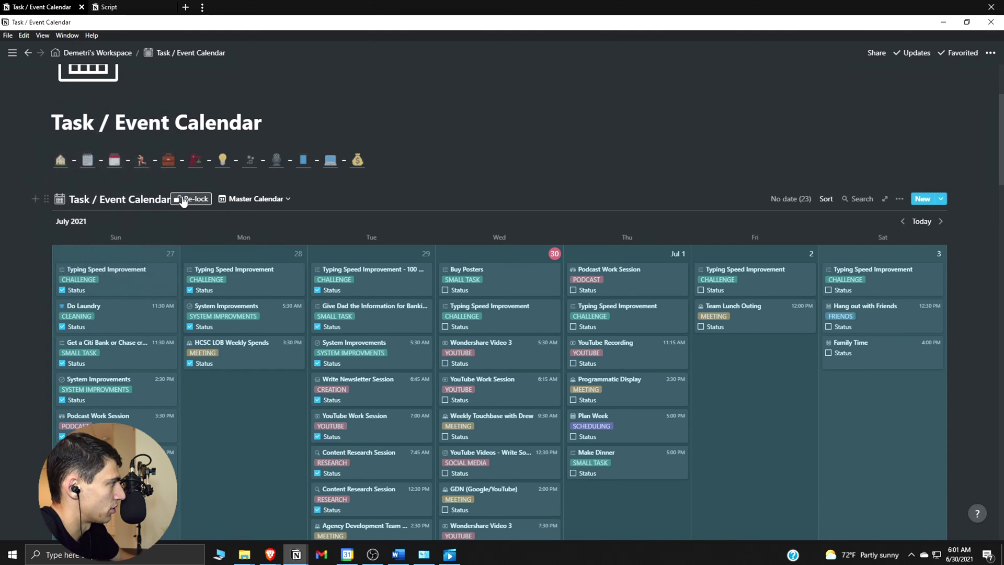
click(184, 199)
Review the database block's actions, then bring the Brave browser window forward.
scroll(296, 375, down, 1)
scroll(409, 324, down, 15)
scroll(419, 350, up, 6)
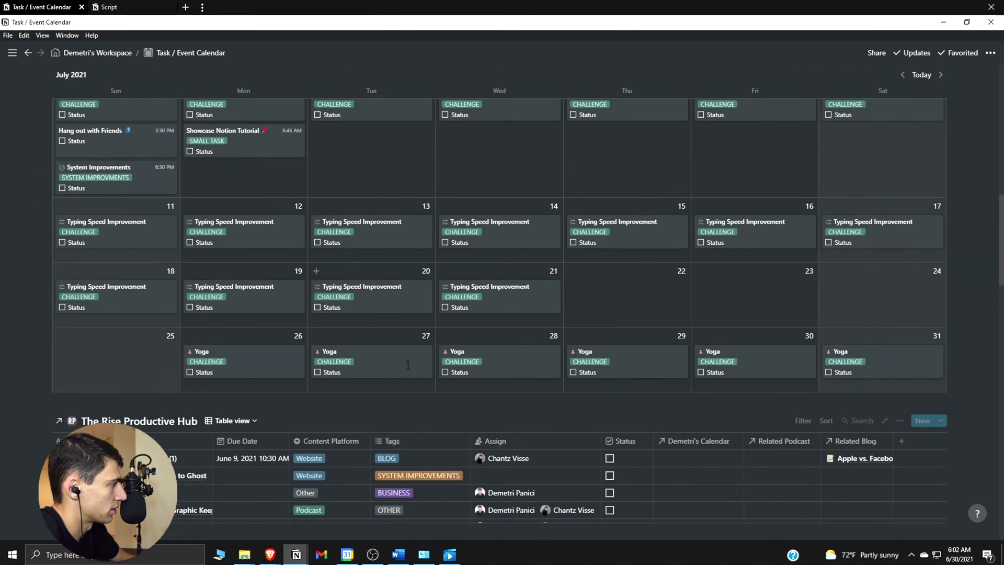
scroll(408, 364, up, 10)
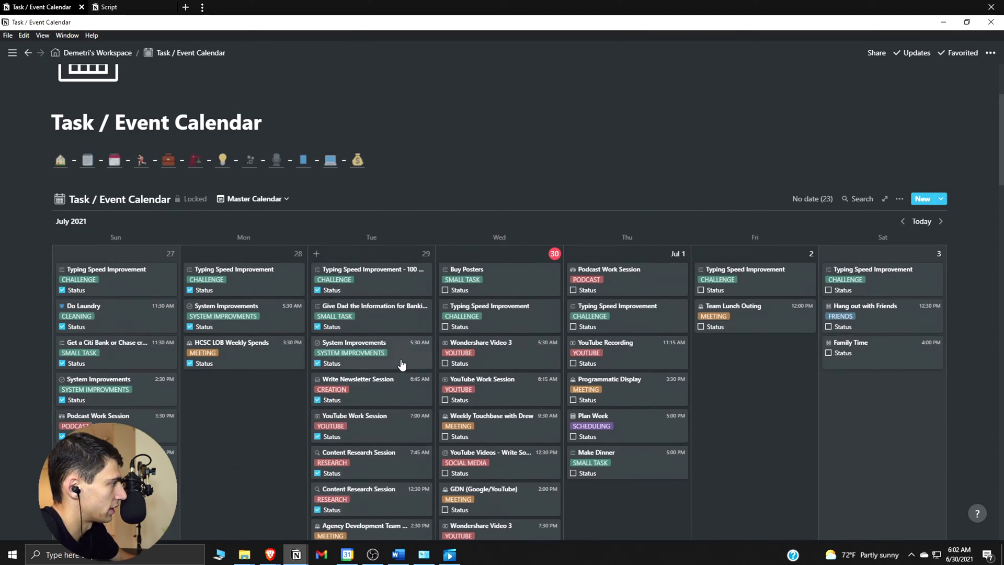
click(46, 199)
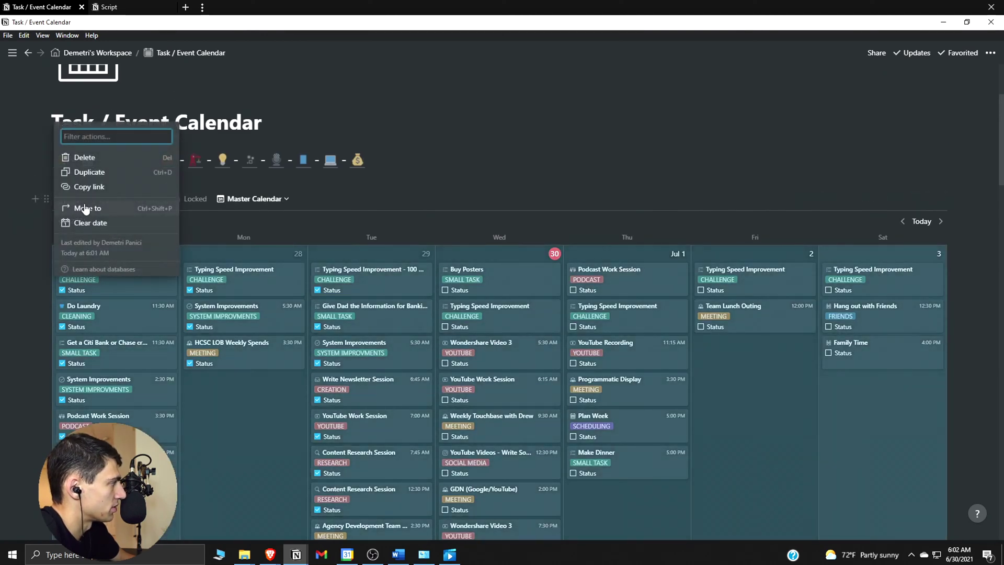
key(Escape)
mouse_move(261, 559)
click(317, 514)
Load the Task / Event Calendar link in a new tab and check its integration access.
key(ctrl+t)
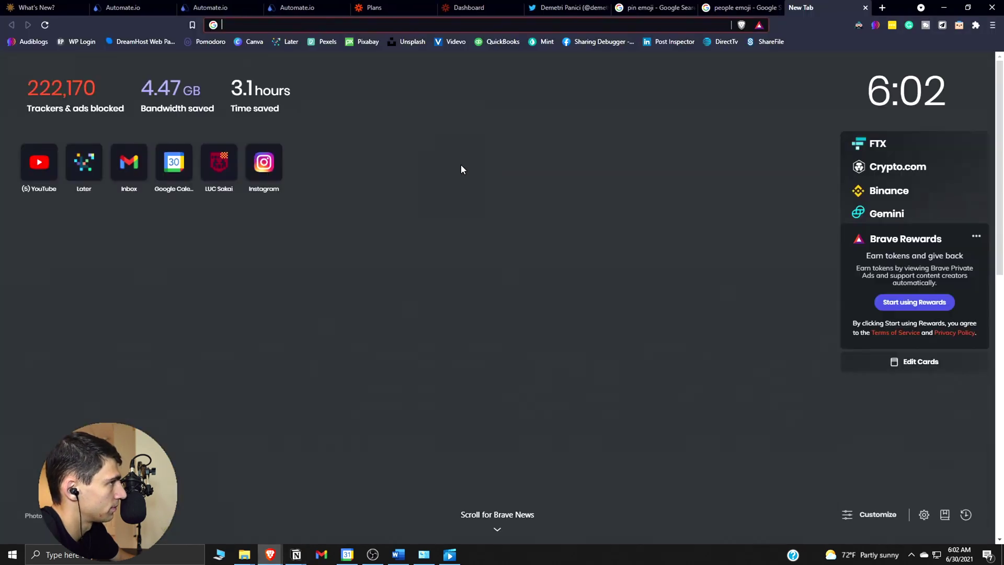
key(Return)
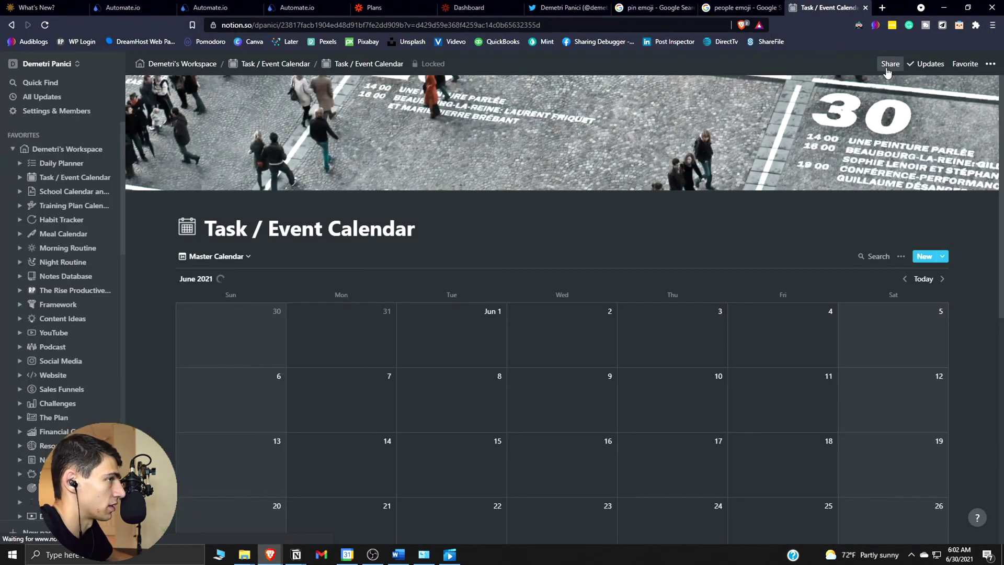
click(888, 68)
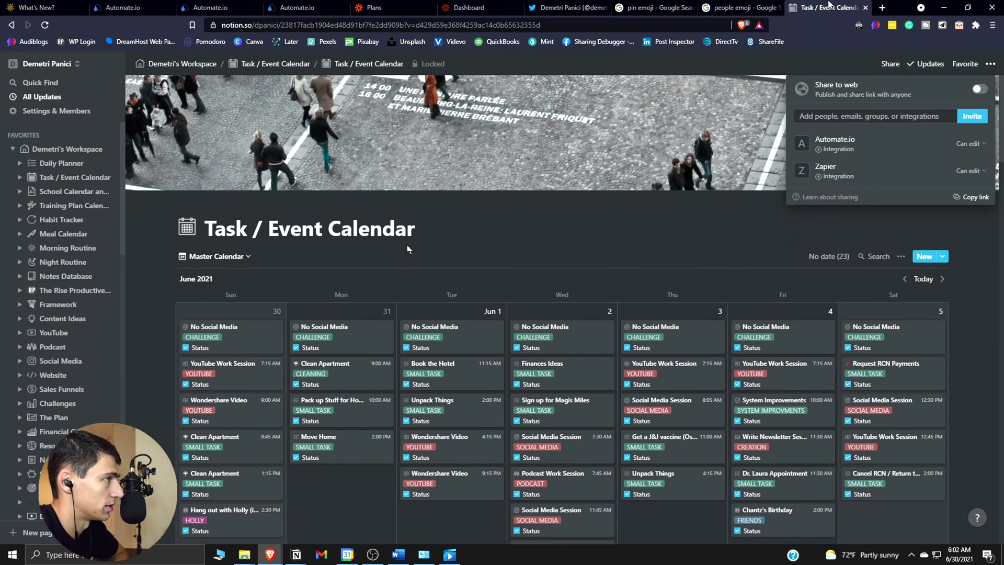
key(ctrl+1)
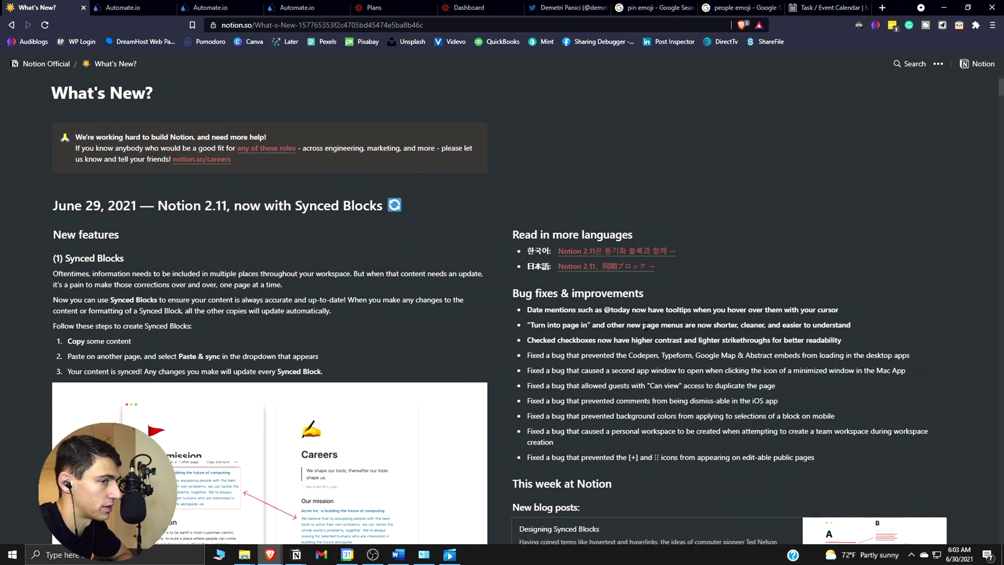
Cycle through the My Apps, Plans and Zapier Dashboard tabs back to the bot editor.
click(246, 5)
click(306, 6)
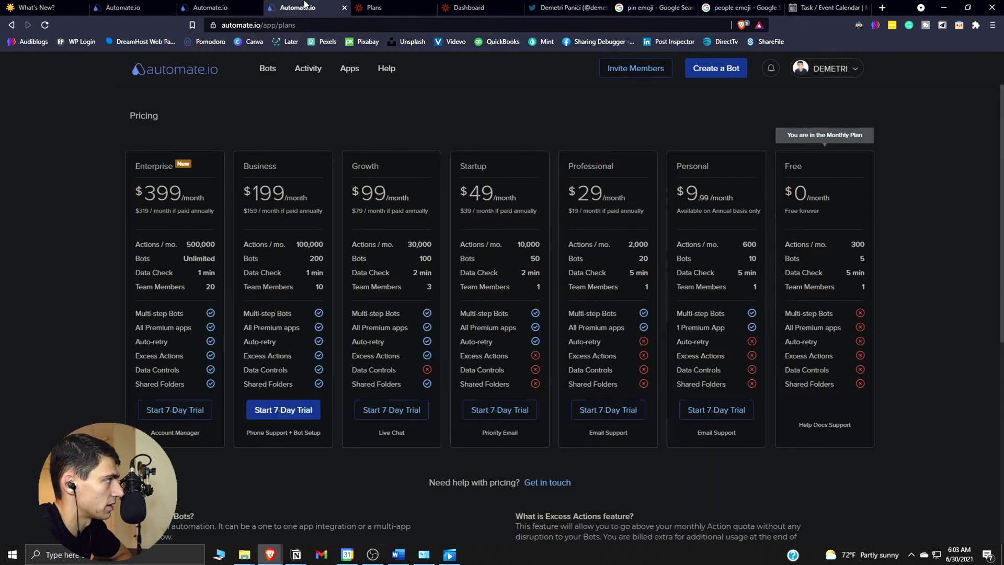
click(448, 5)
click(151, 7)
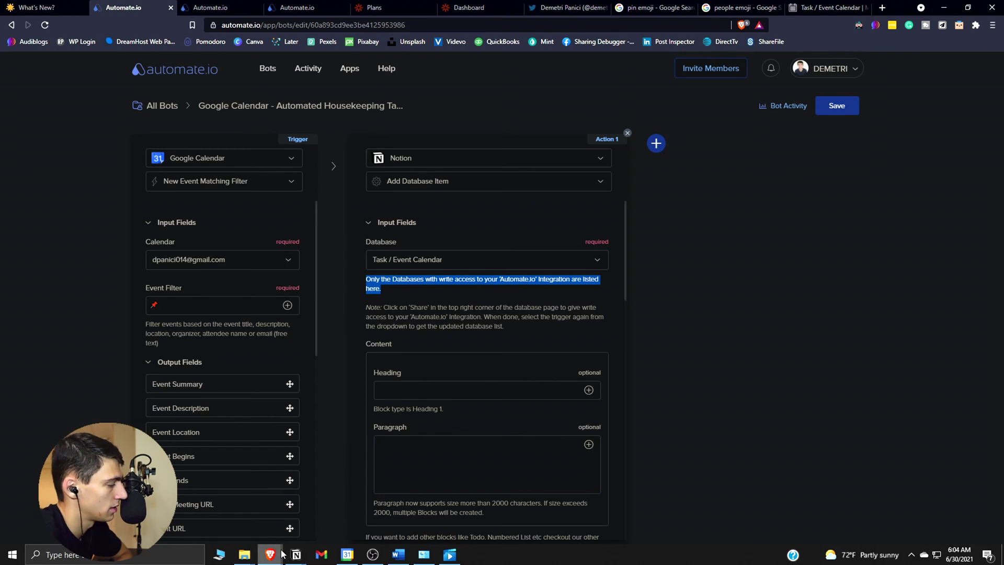
Peek at the synced Showcase Notion Tutorial 📌 card on July 5 in Notion.
mouse_move(296, 555)
click(245, 502)
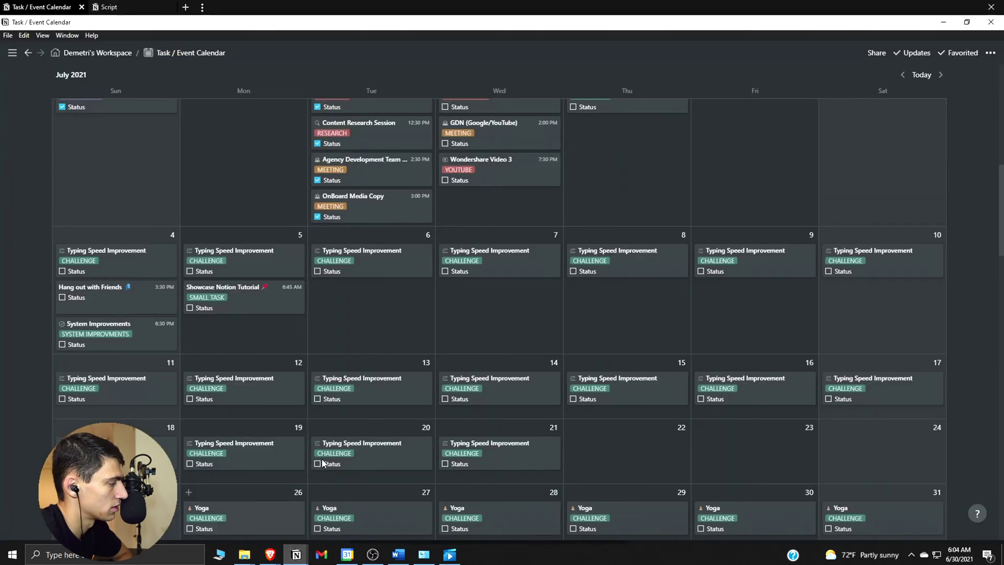
click(271, 289)
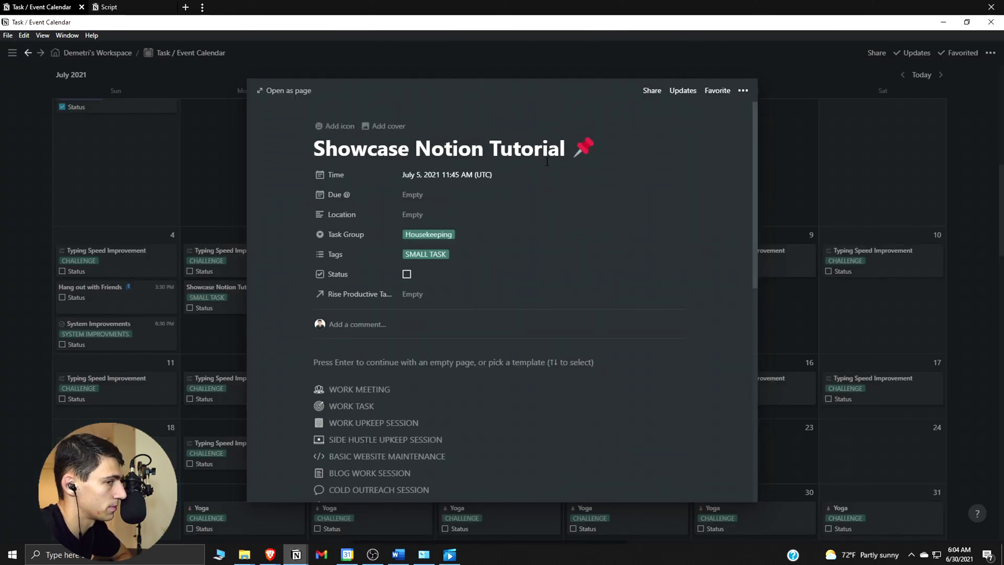
click(163, 281)
Compare the event's Google Calendar times with the Notion card's Time and Due fields.
click(347, 556)
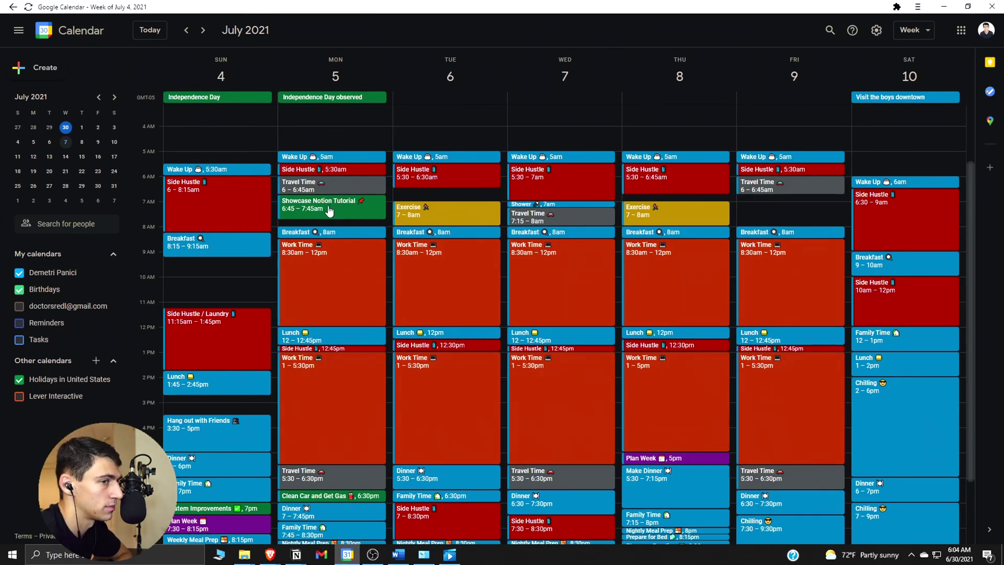
key(alt+Tab)
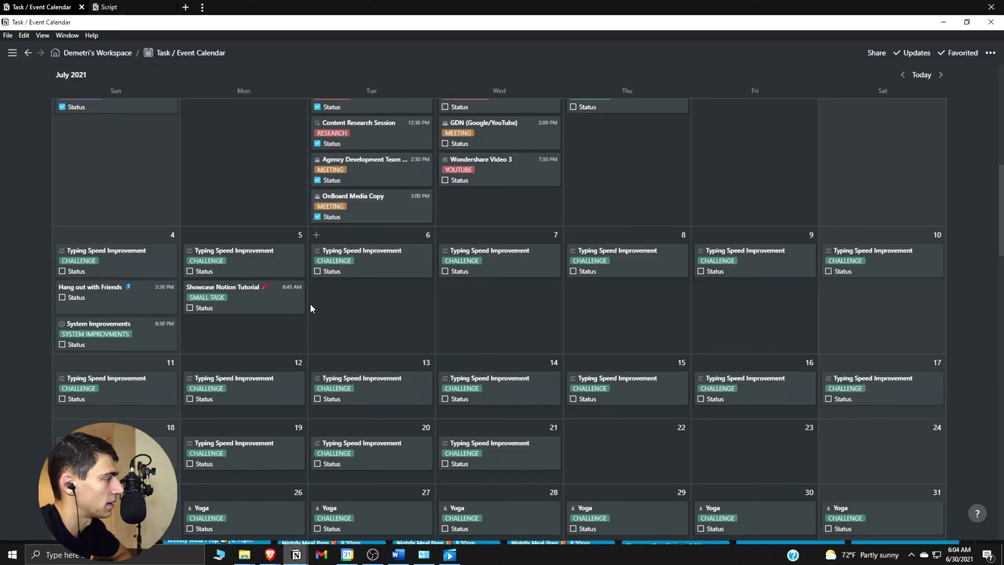
click(258, 308)
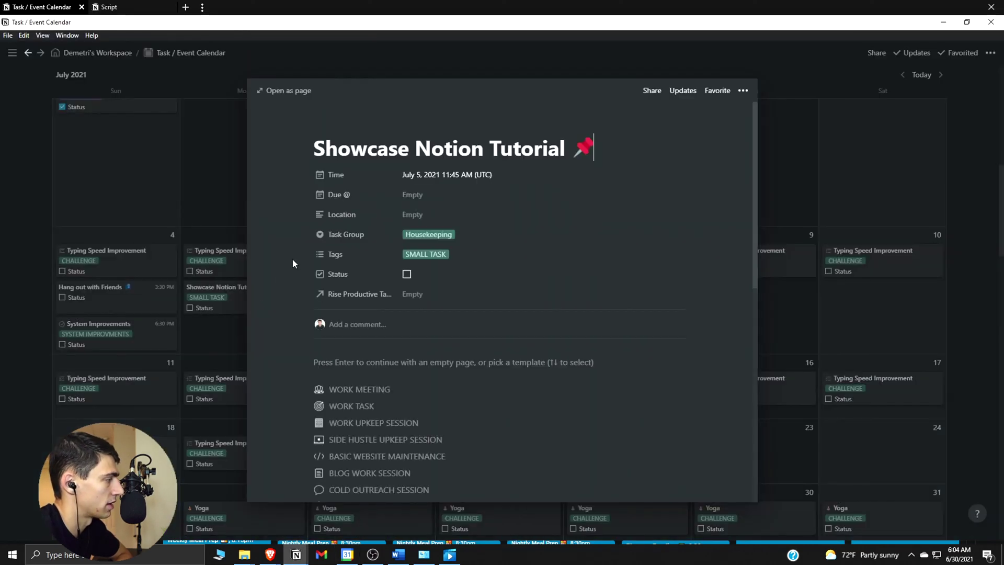
click(415, 195)
key(alt+Tab)
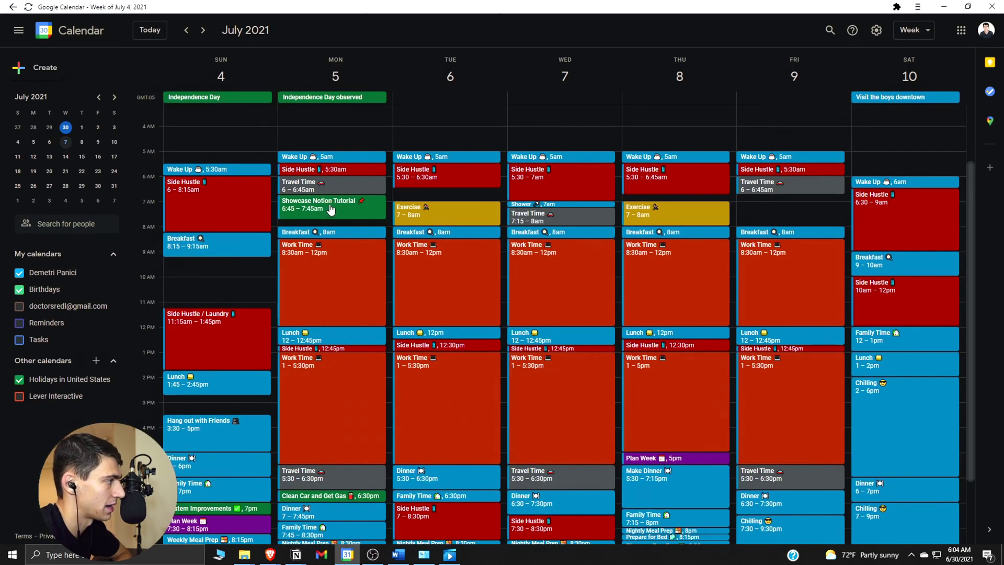